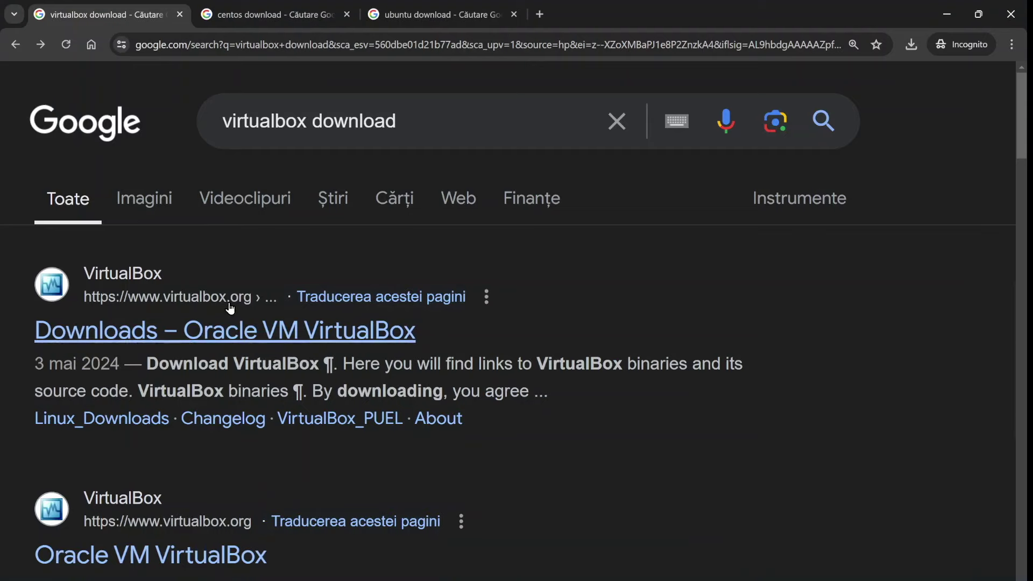
Step: Open the 'Downloads – Oracle VM VirtualBox' page from the Google search results
left_click(219, 341)
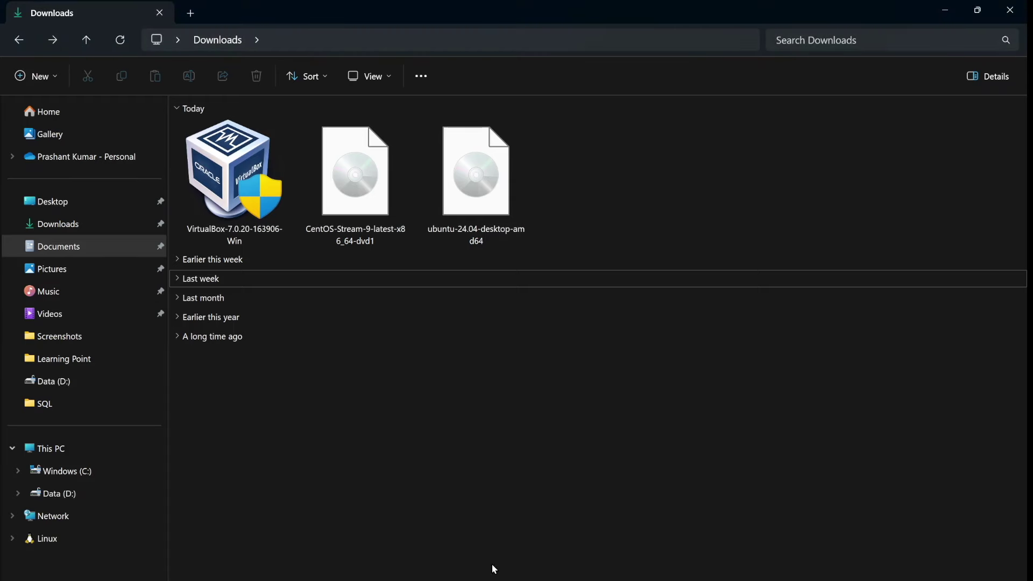
Step: Install VirtualBox 7.0.20 with default options, accepting the warnings, and launch VirtualBox Manager afterwards
double_click(225, 190)
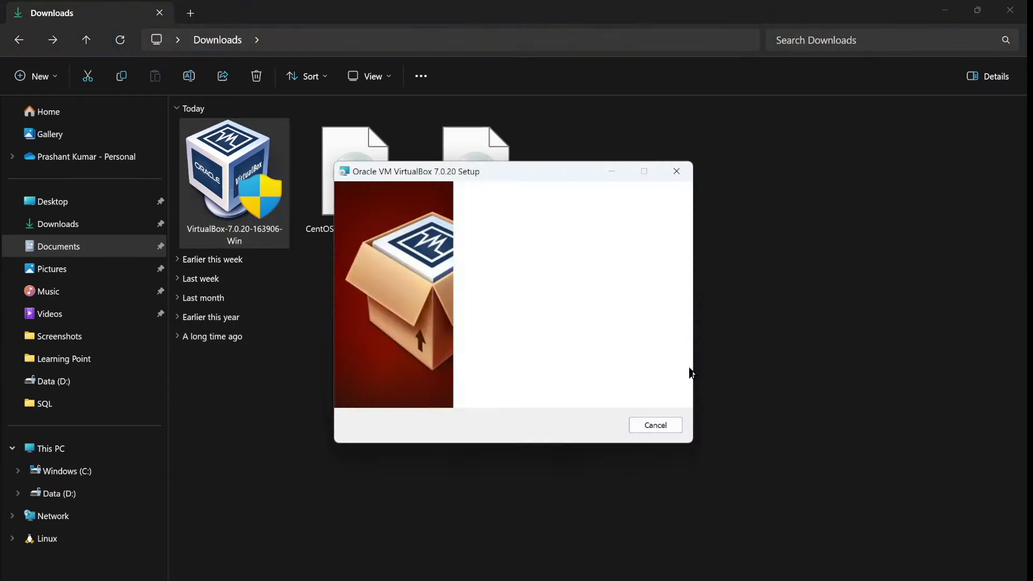
left_click(596, 426)
left_click(593, 426)
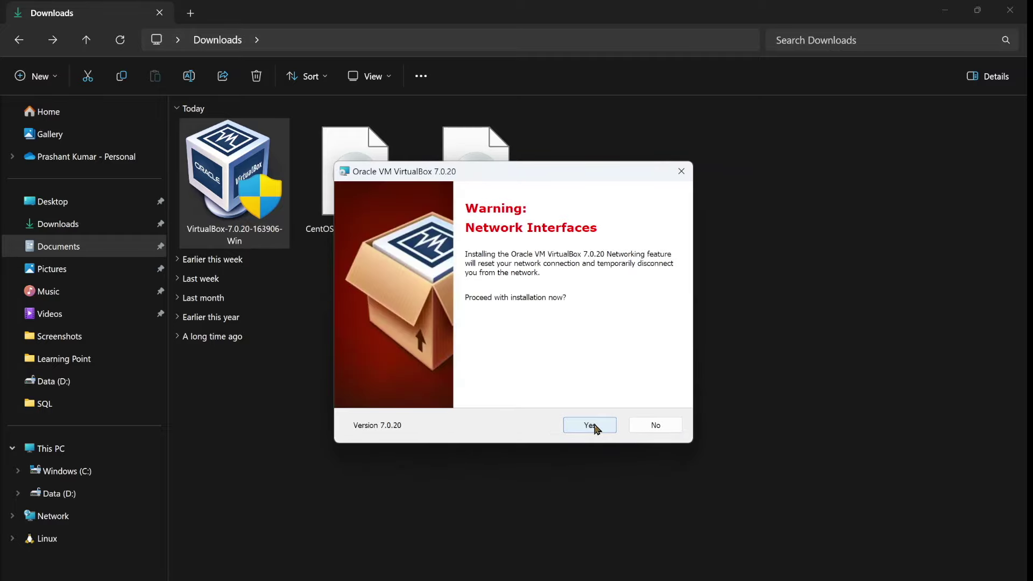
left_click(593, 425)
left_click(595, 426)
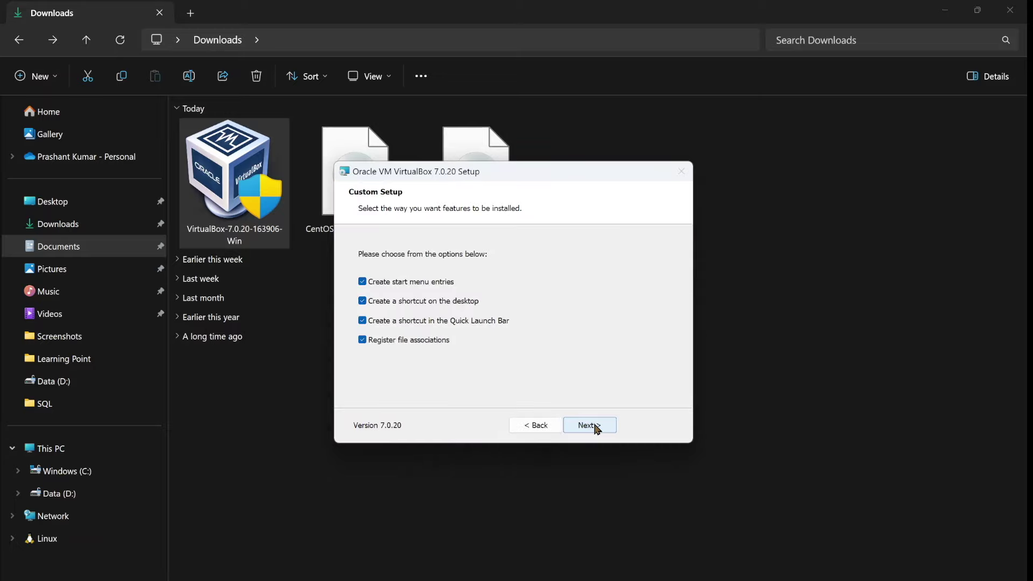
left_click(597, 427)
left_click(590, 426)
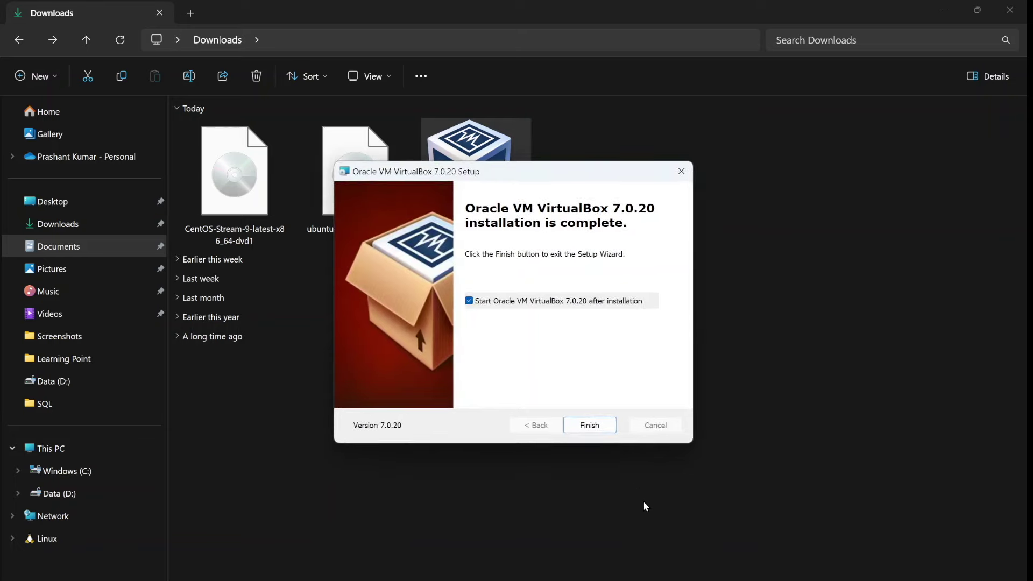
left_click(589, 425)
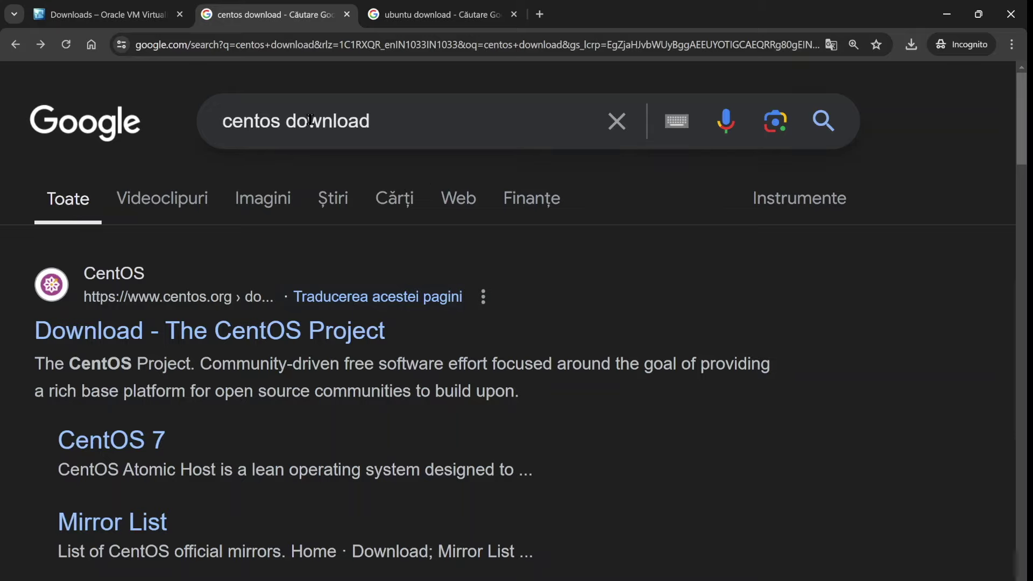
Step: Open the CentOS Project download page and scroll to the CentOS Stream 9 architectures table
left_click_drag(222, 121, 417, 105)
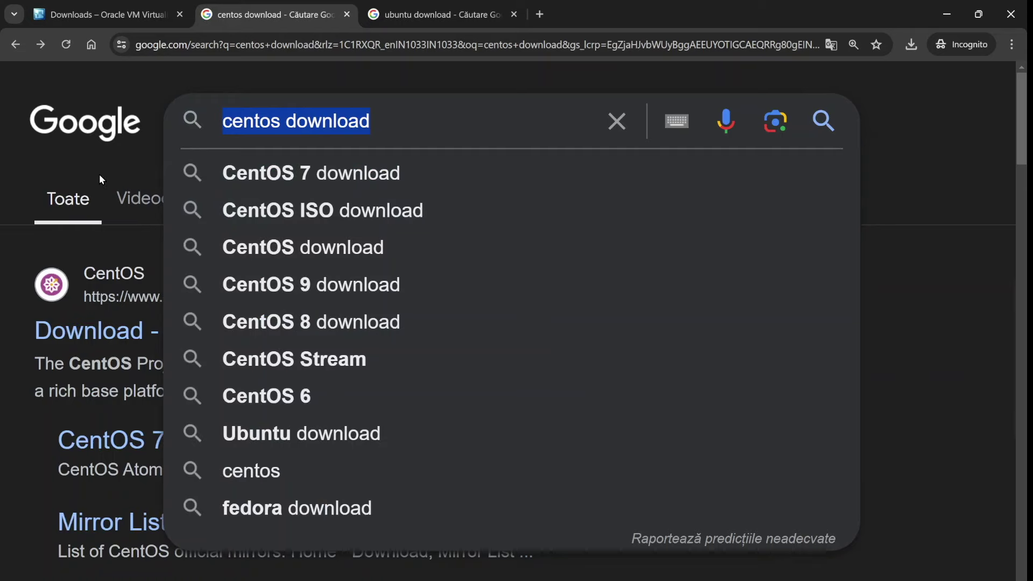
left_click(101, 174)
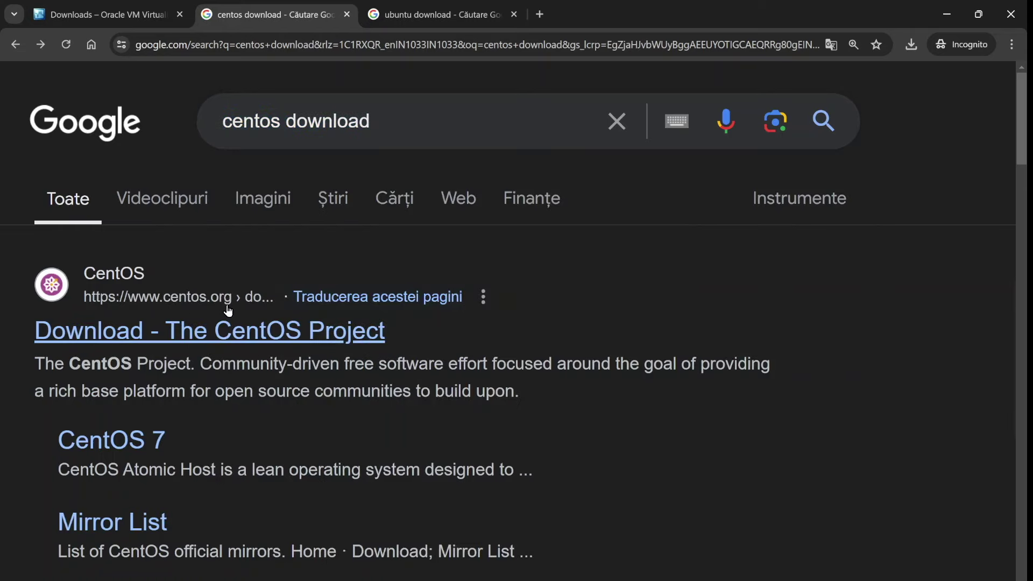
left_click(253, 330)
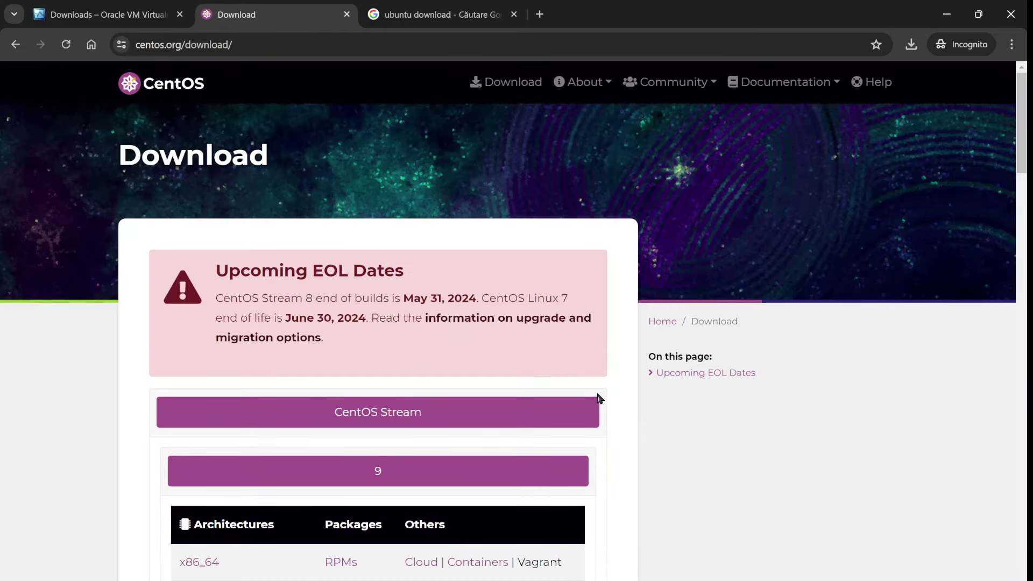
scroll(647, 454, "down", 3)
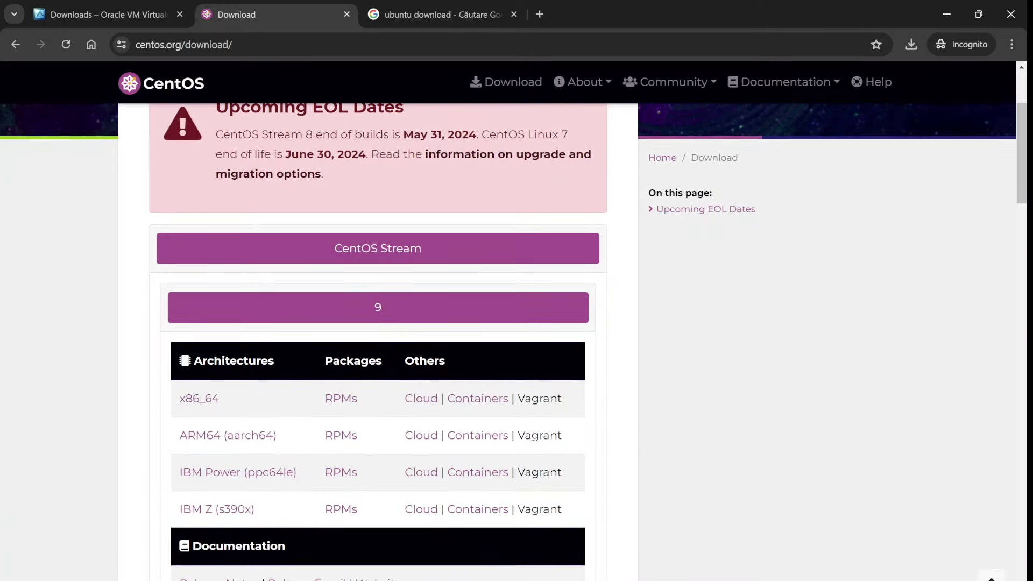
left_click(409, 580)
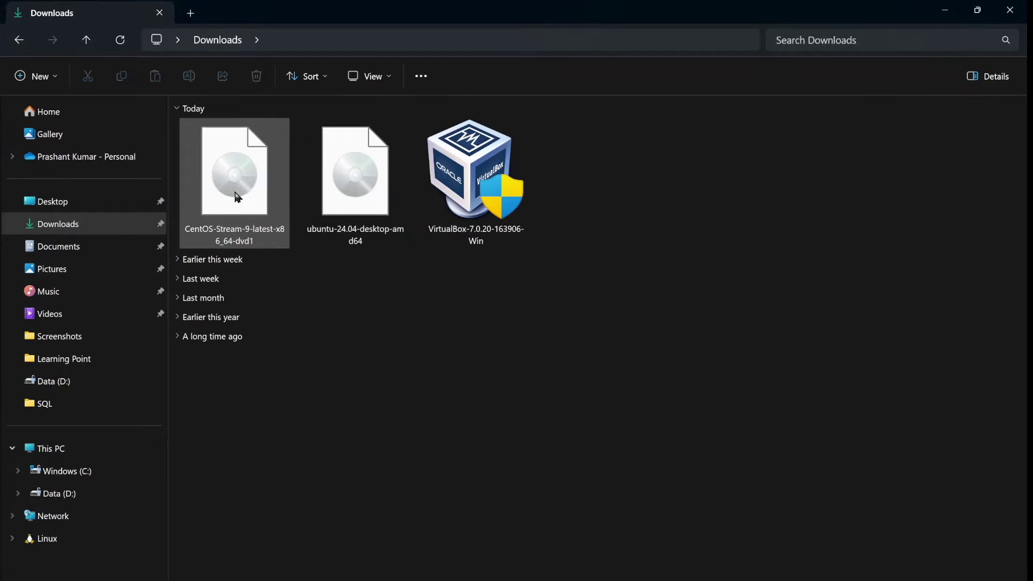
Step: Return to VirtualBox Manager after confirming the CentOS Stream 9 ISO is in Downloads
left_click(714, 580)
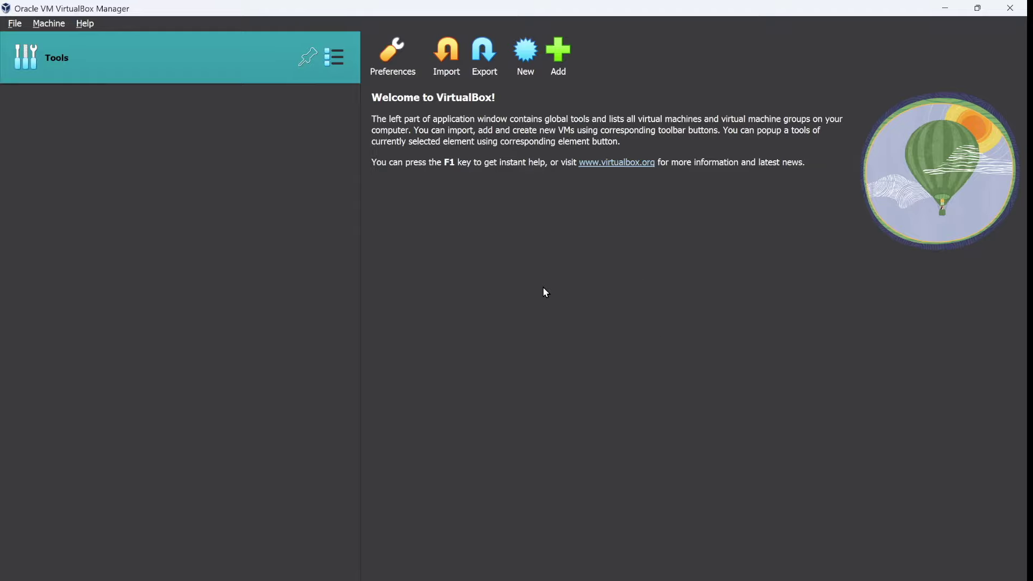
Step: Start a new VM named 'Centos' (Red Hat 64-bit) with its machine folder set to D:\VirtualBox
left_click(524, 52)
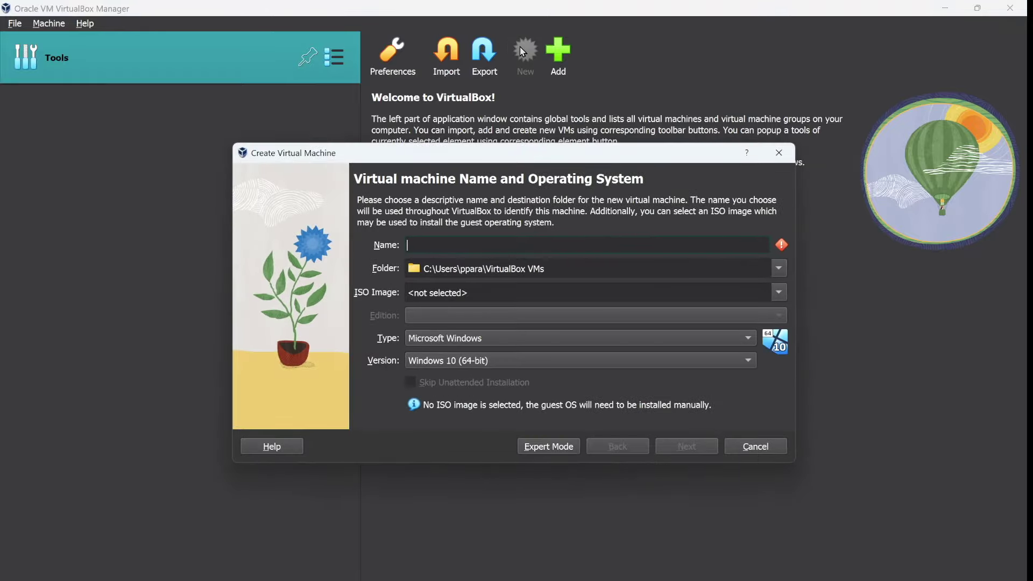
type("Cent")
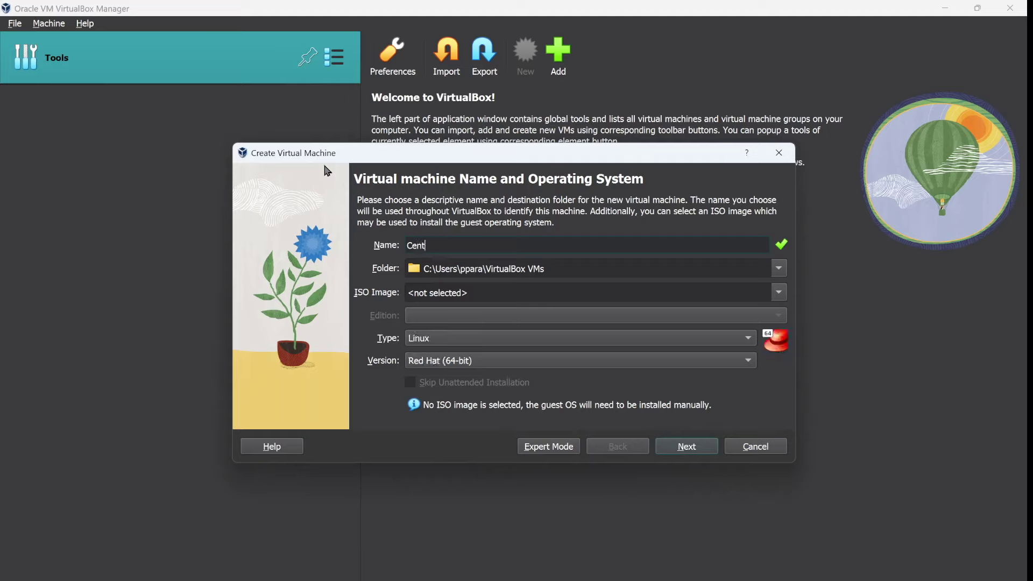
type("os")
left_click(780, 269)
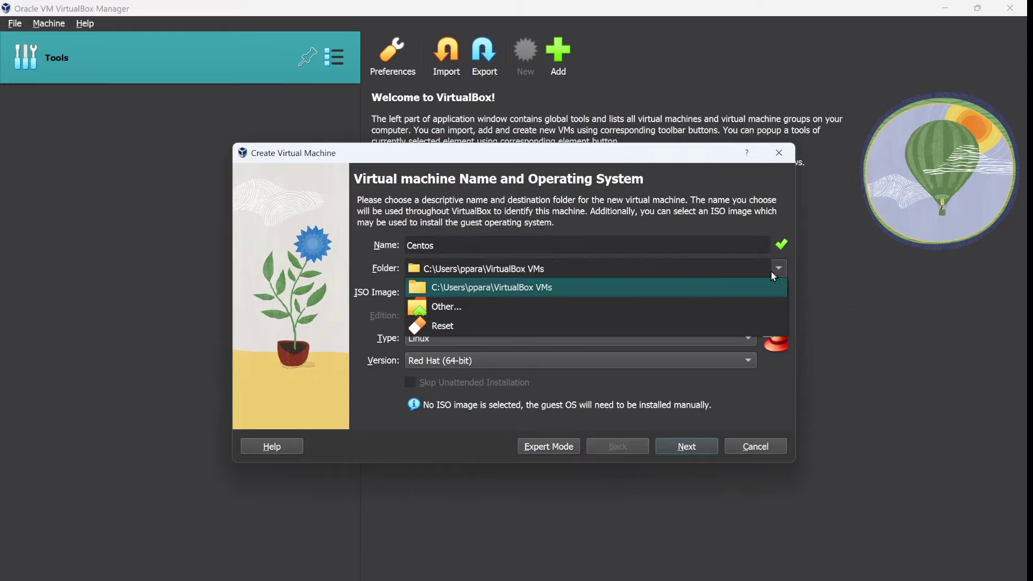
left_click(624, 306)
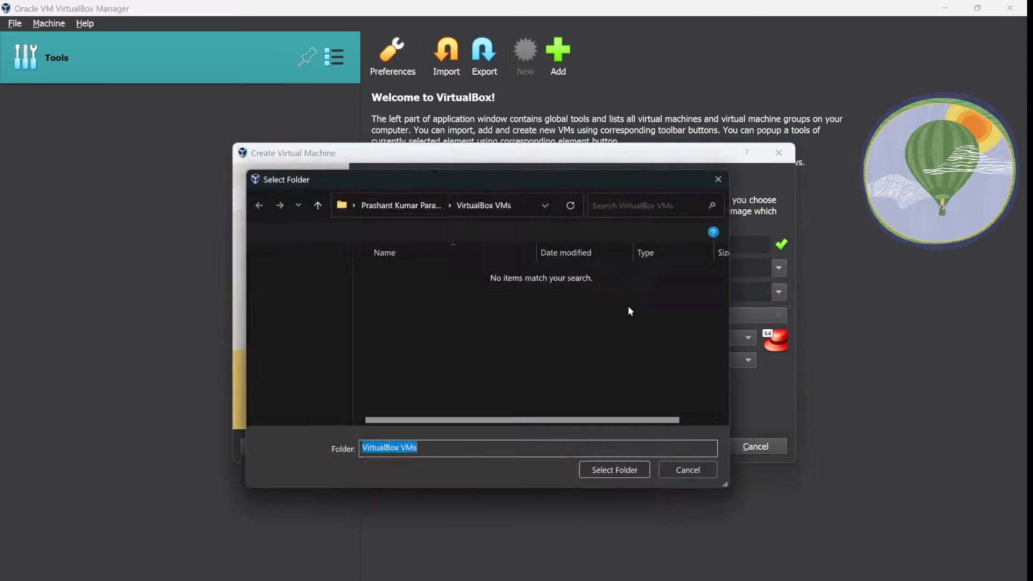
scroll(301, 359, "down", 5)
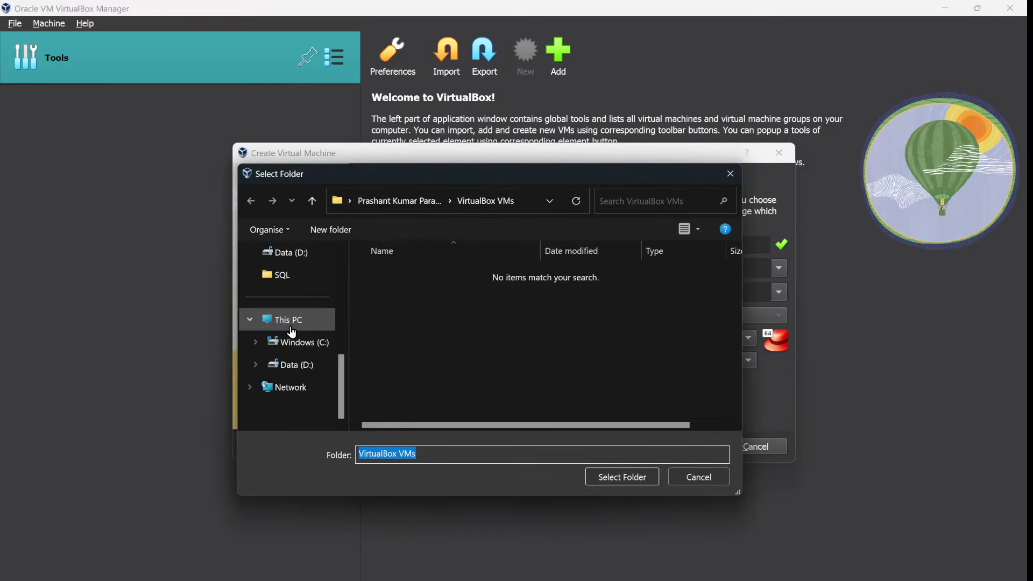
left_click(296, 366)
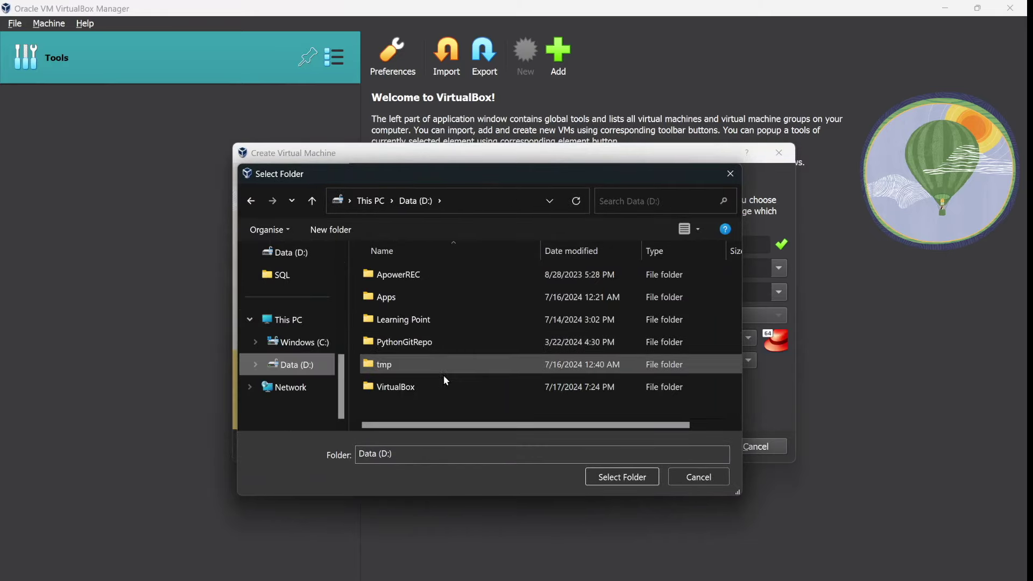
left_click(448, 391)
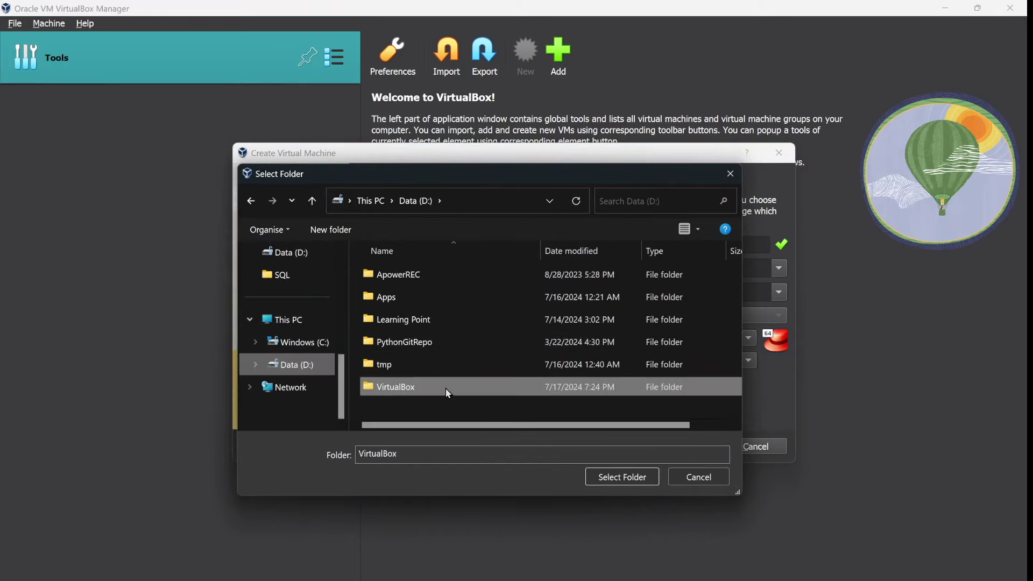
left_click(651, 476)
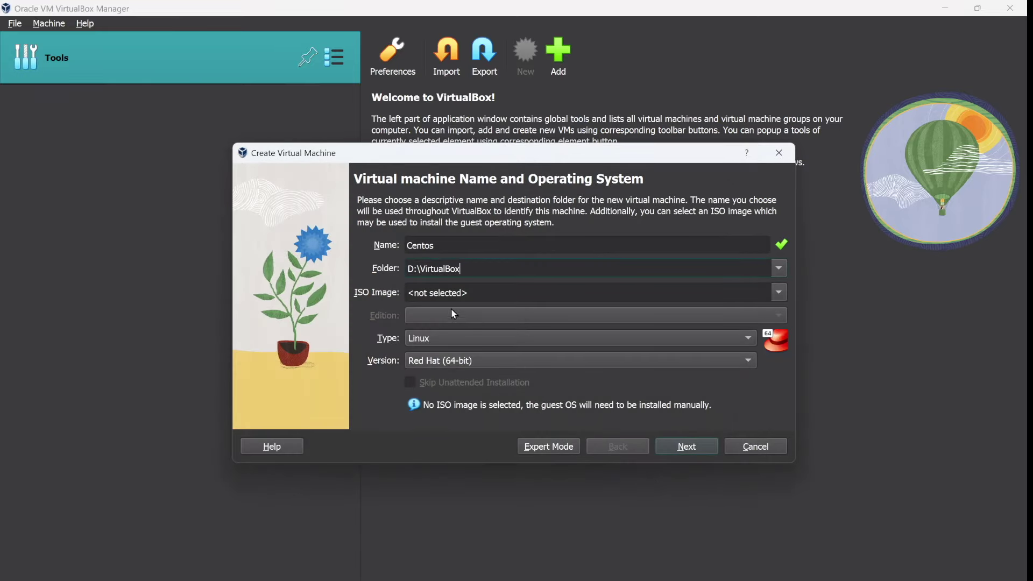
Step: Keep 2048 MB memory and 1 CPU, set a 25 GB virtual disk, and create the Centos VM
left_click(686, 450)
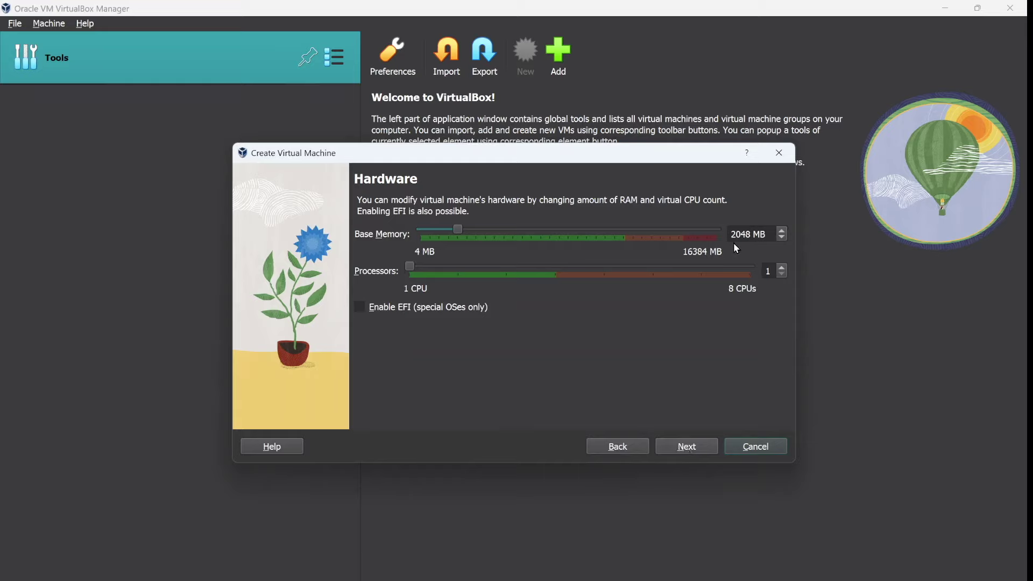
left_click(710, 449)
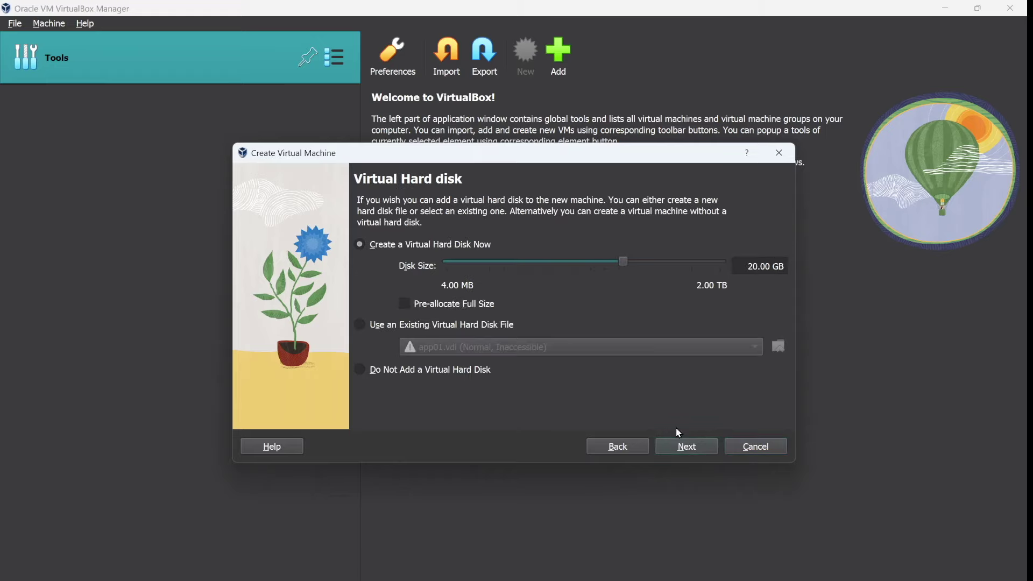
left_click(756, 266)
key("BackSpace")
type("5")
left_click(693, 448)
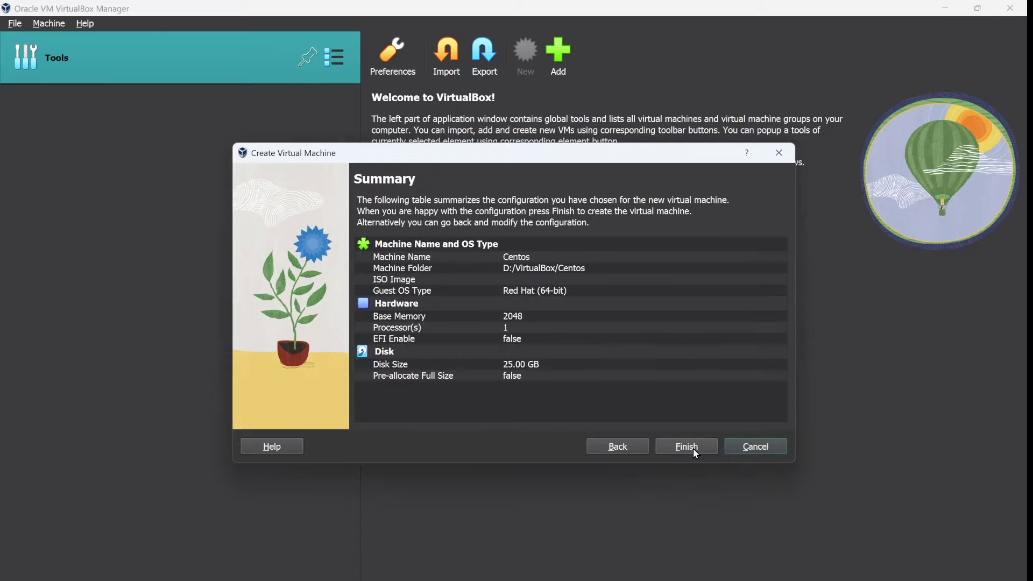
left_click(693, 448)
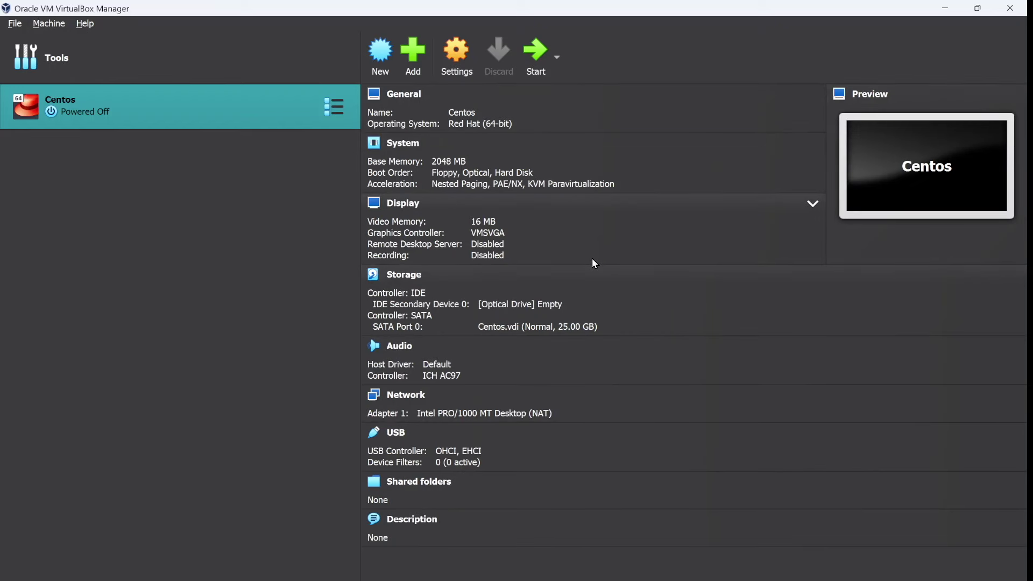
Step: Start the Centos VM, which reports no bootable medium and asks for a DVD
left_click(536, 64)
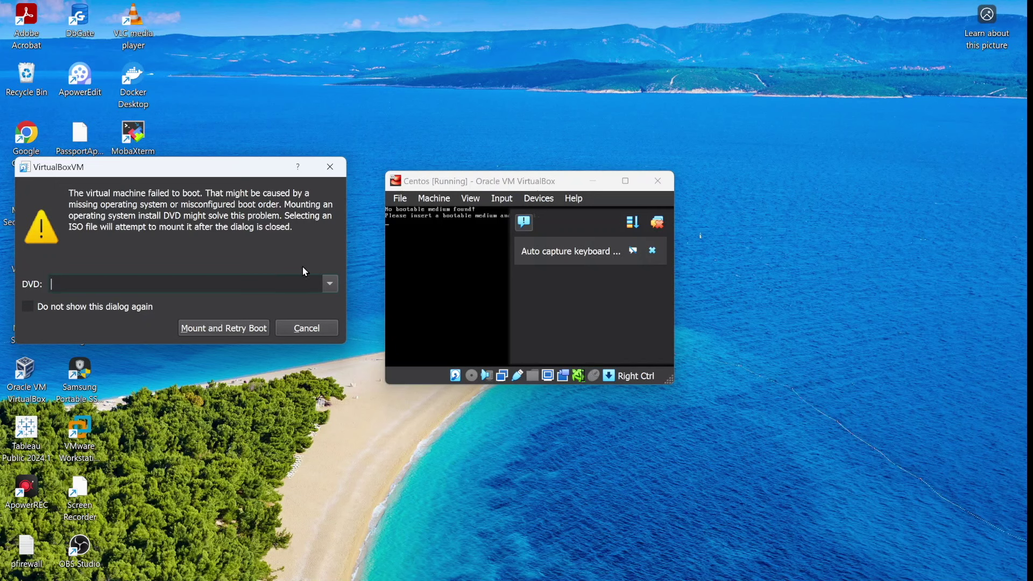
Step: Mount the CentOS-Stream-9-latest-x86_64-dvd1 ISO from Downloads and retry the boot
left_click(331, 284)
left_click(263, 313)
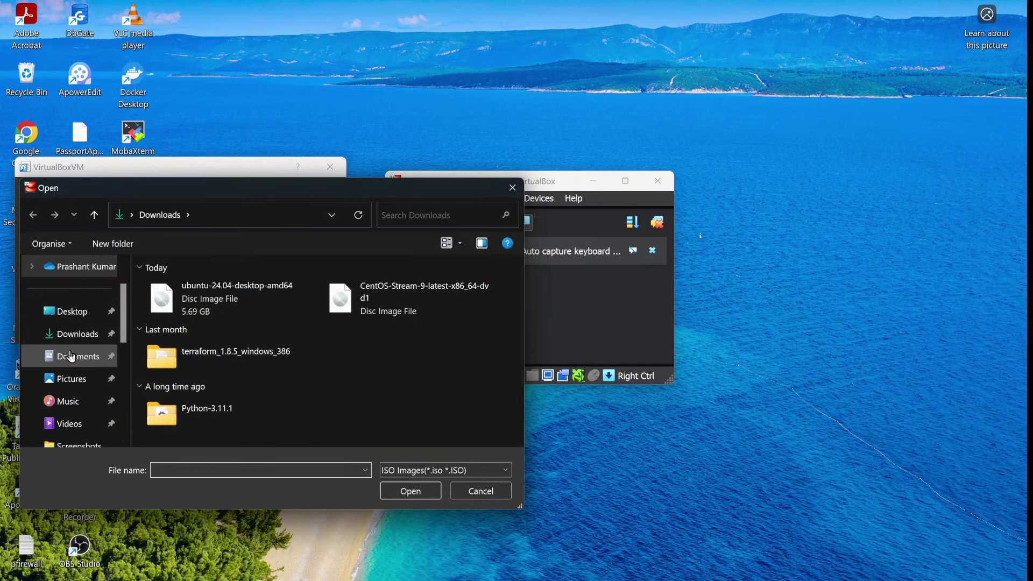
left_click(72, 334)
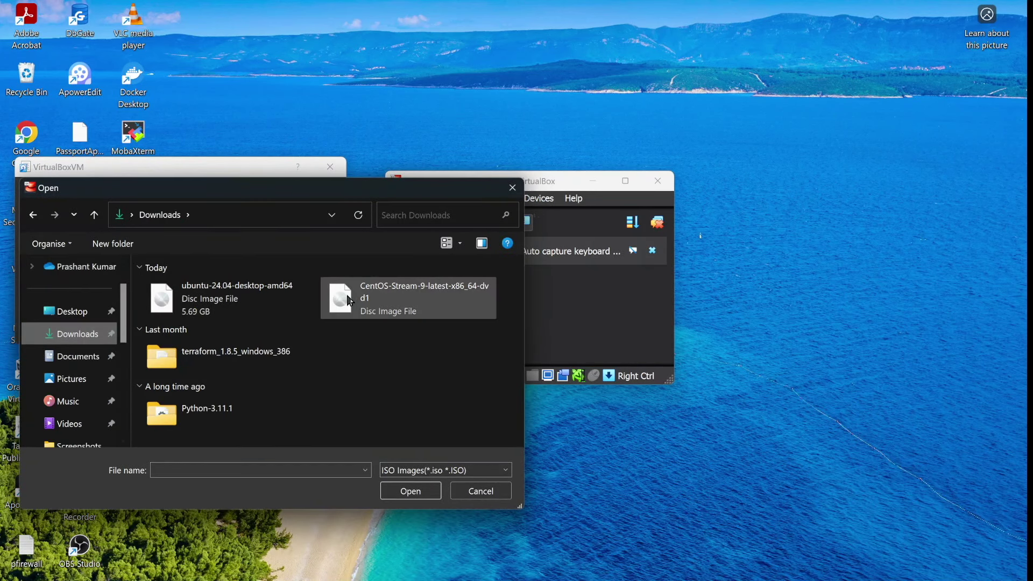
left_click(412, 308)
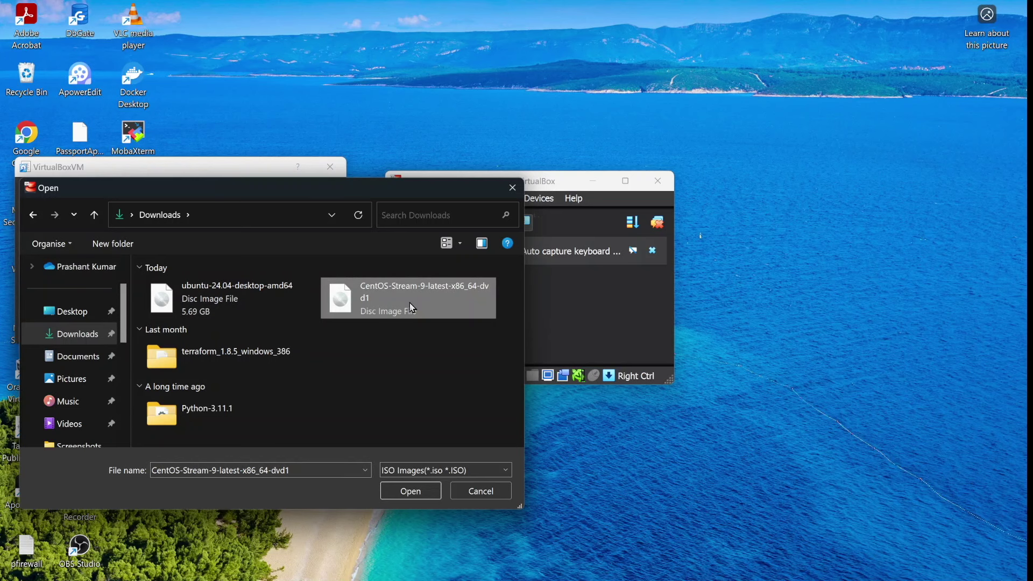
left_click(418, 500)
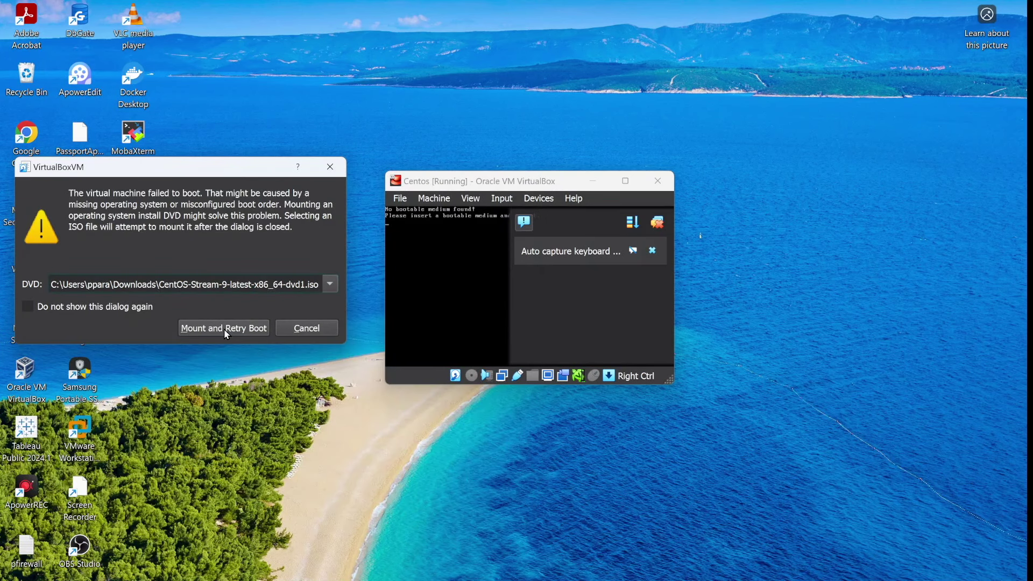
left_click(224, 329)
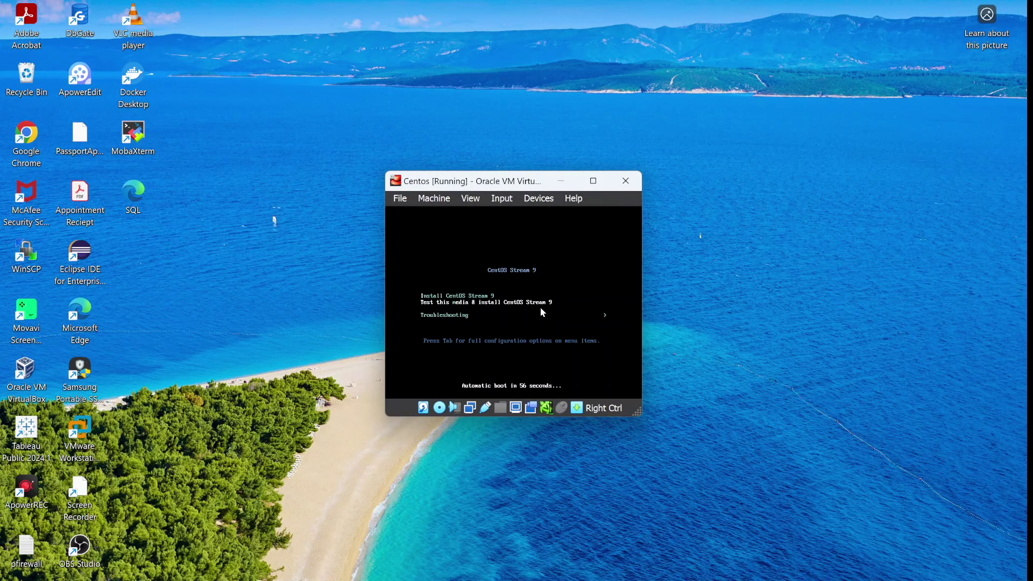
Step: Boot the CentOS installer, maximize the VM window, and continue with English as the language
left_click(540, 308)
key("Return")
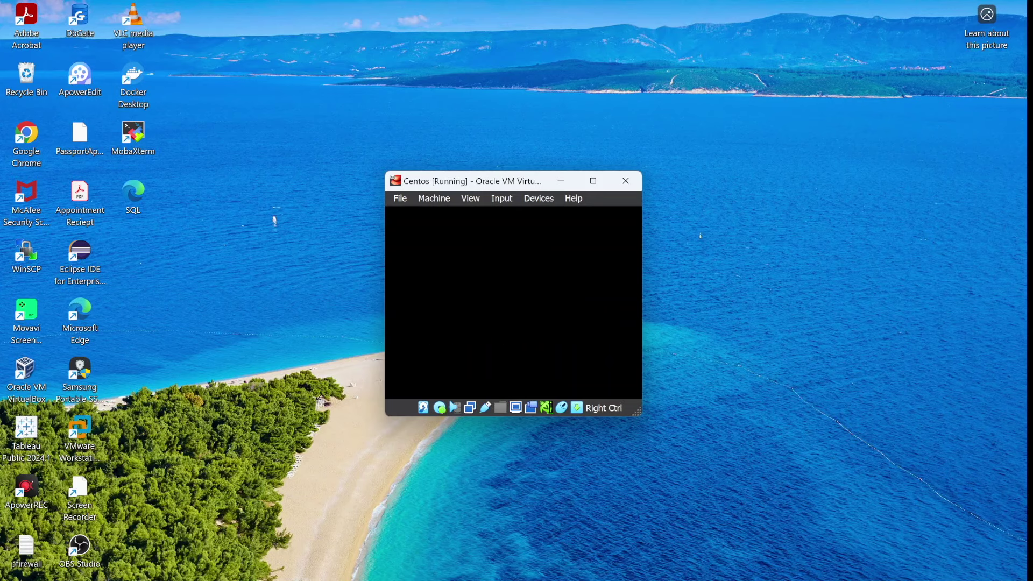
left_click(628, 178)
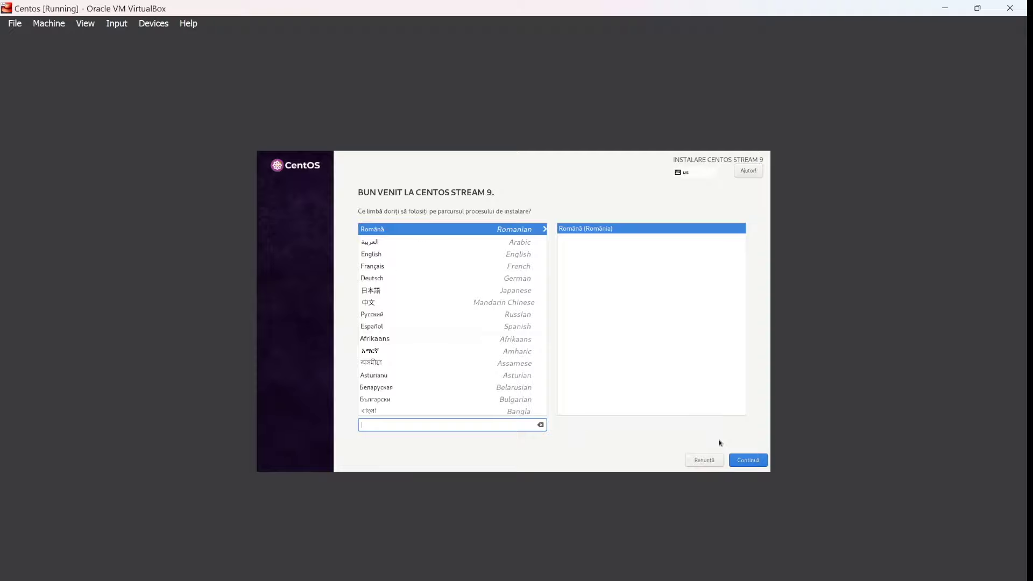
left_click(382, 258)
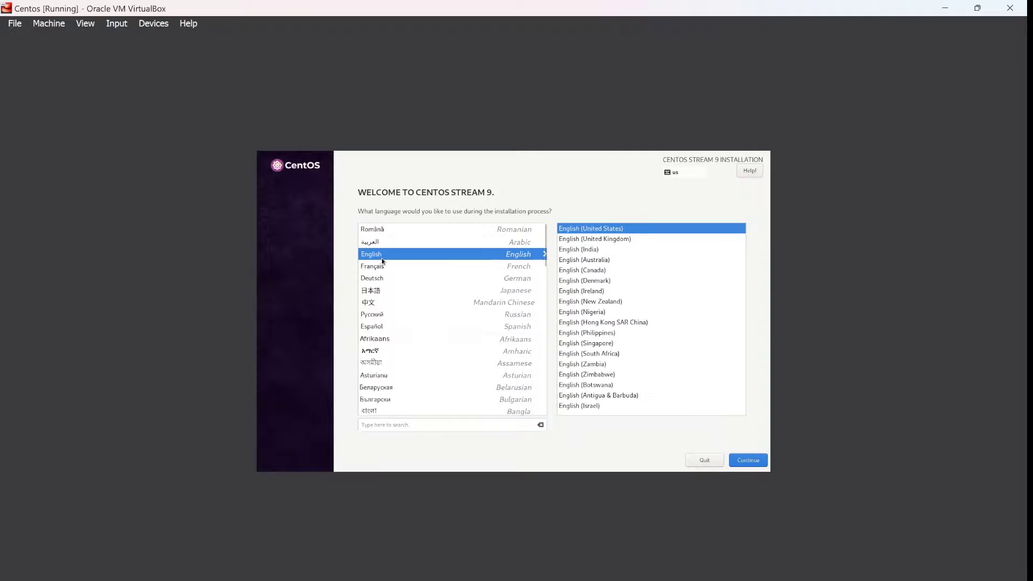
left_click(749, 461)
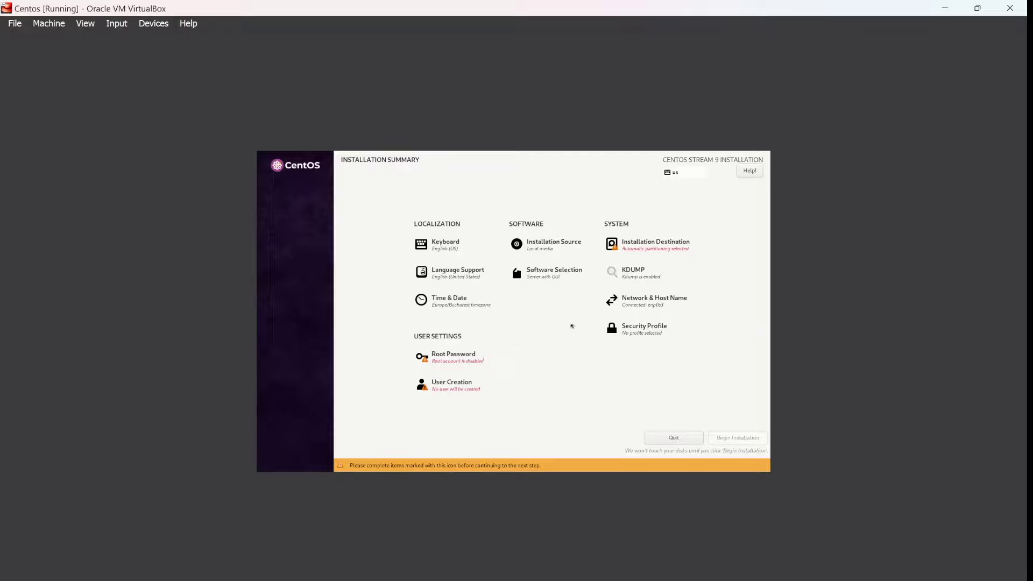
Step: Choose the 25 GiB ATA VBOX HARDDISK as installation destination with automatic partitioning
left_click(661, 252)
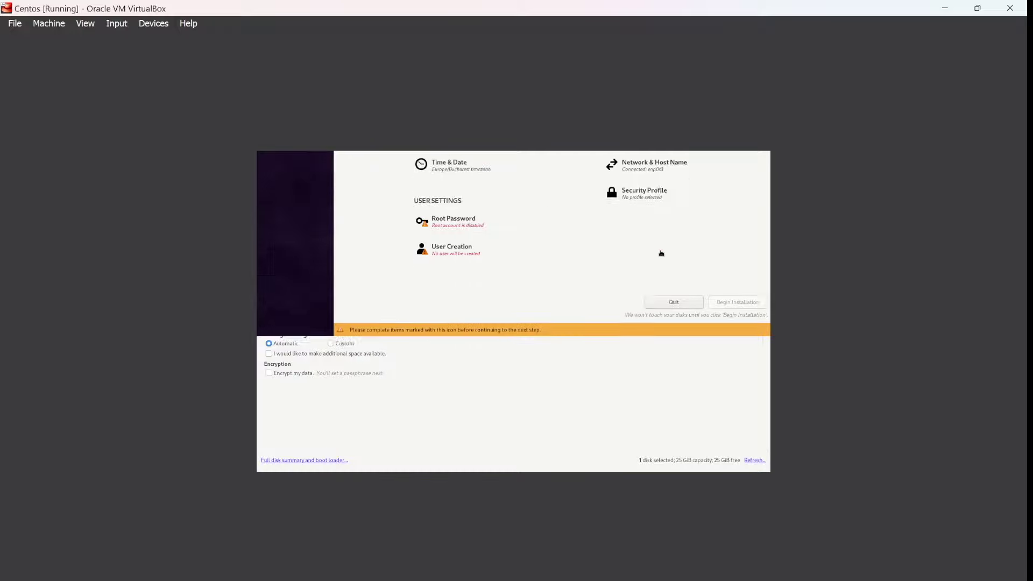
left_click(298, 245)
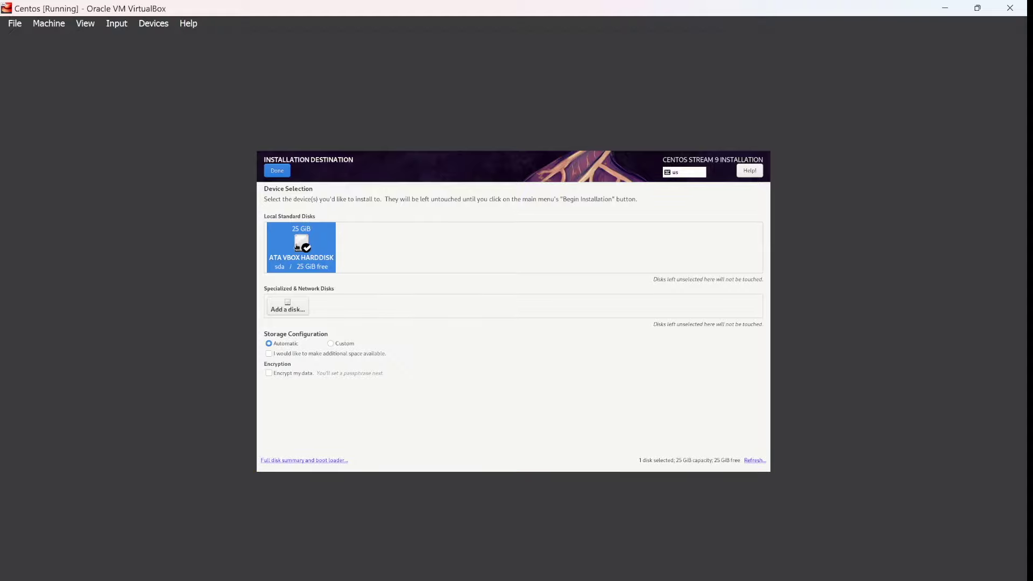
left_click(280, 175)
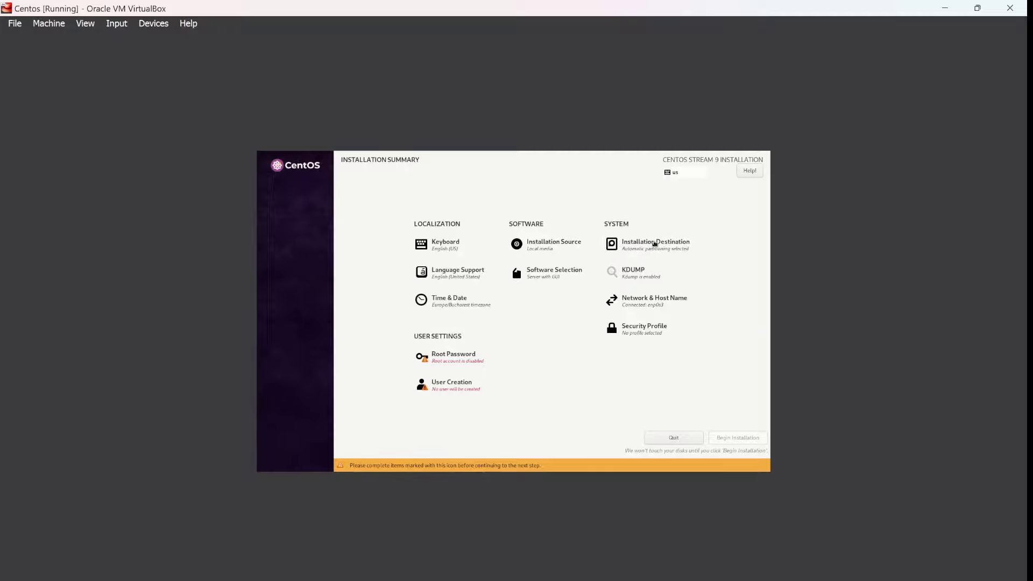
Step: Set and confirm the root account password, allow root SSH password login, and accept the weak password
left_click(457, 360)
key("Tab")
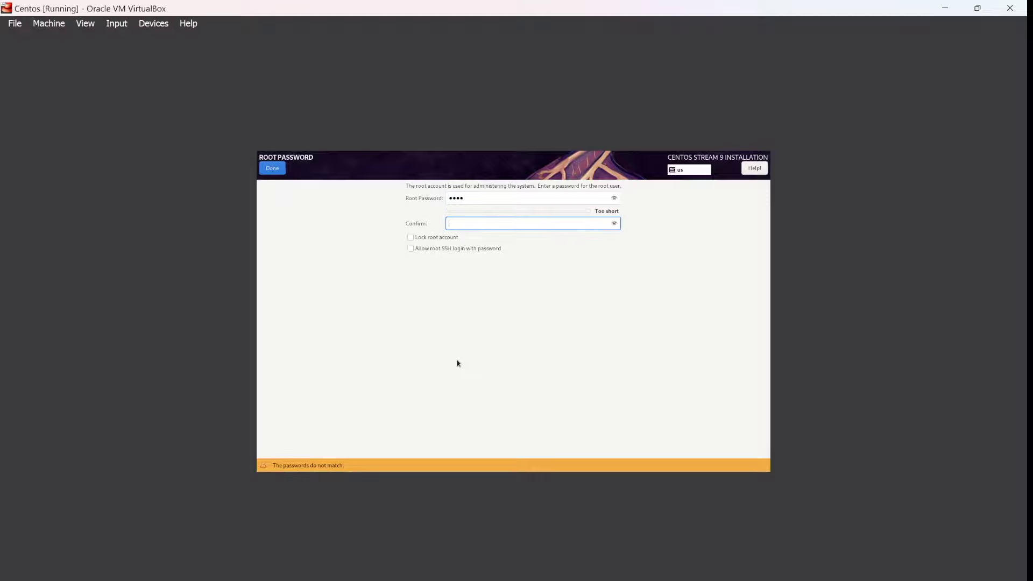
left_click(412, 249)
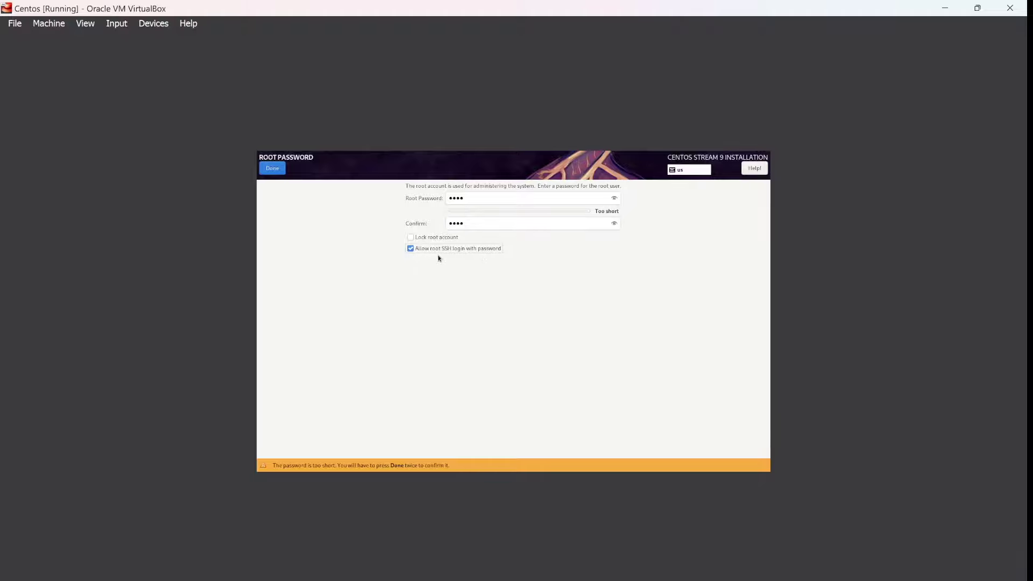
left_click(271, 168)
left_click(274, 168)
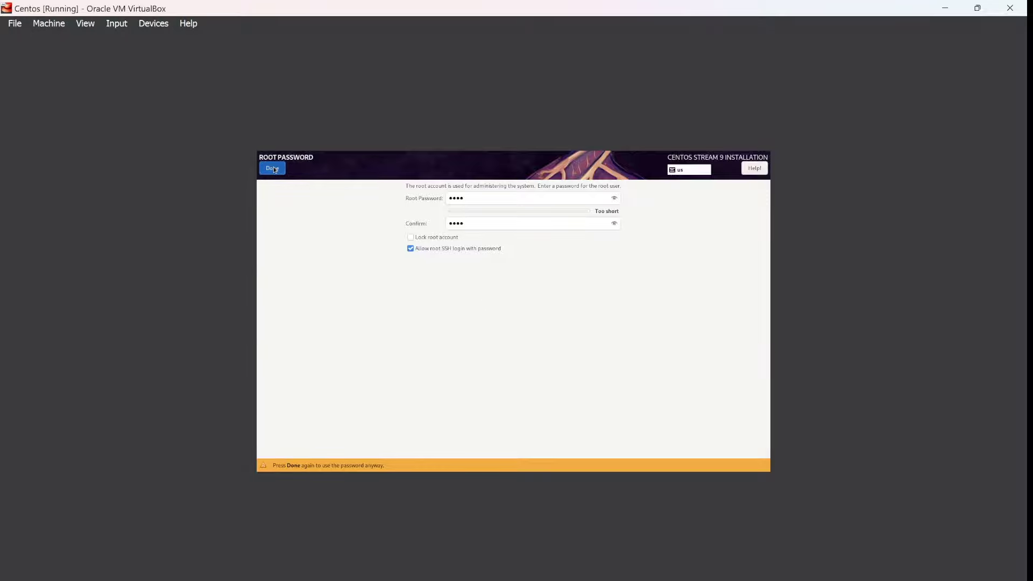
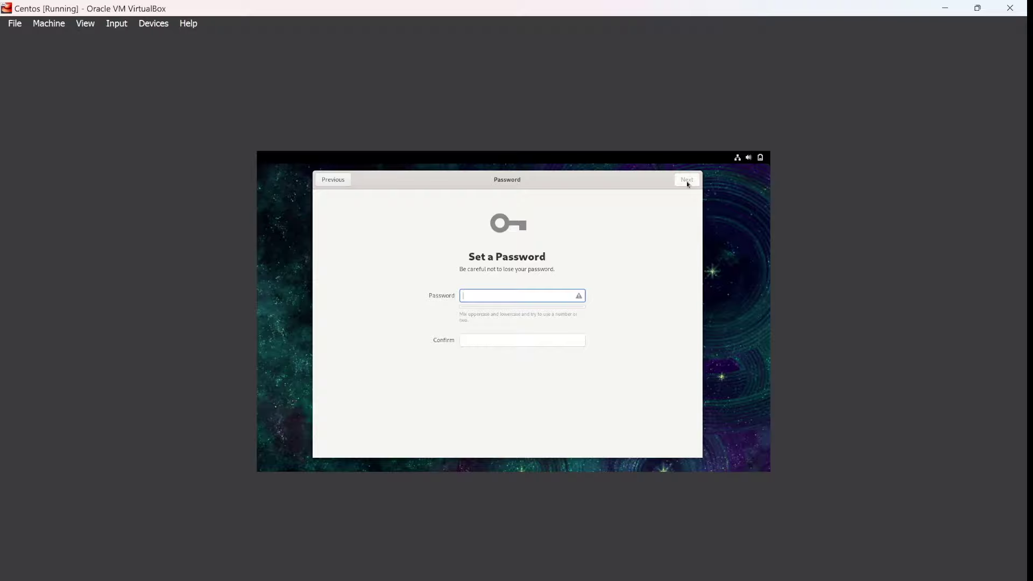
Step: Enter and confirm the CentOS user password, then finish initial setup to start using CentOS Stream
type("****")
key("Tab")
type("****")
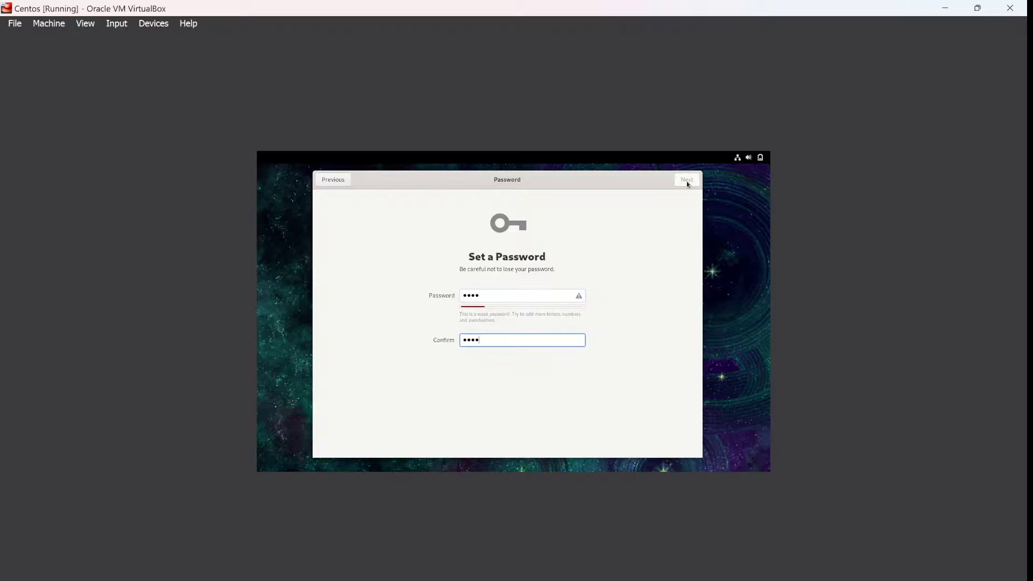
left_click(689, 180)
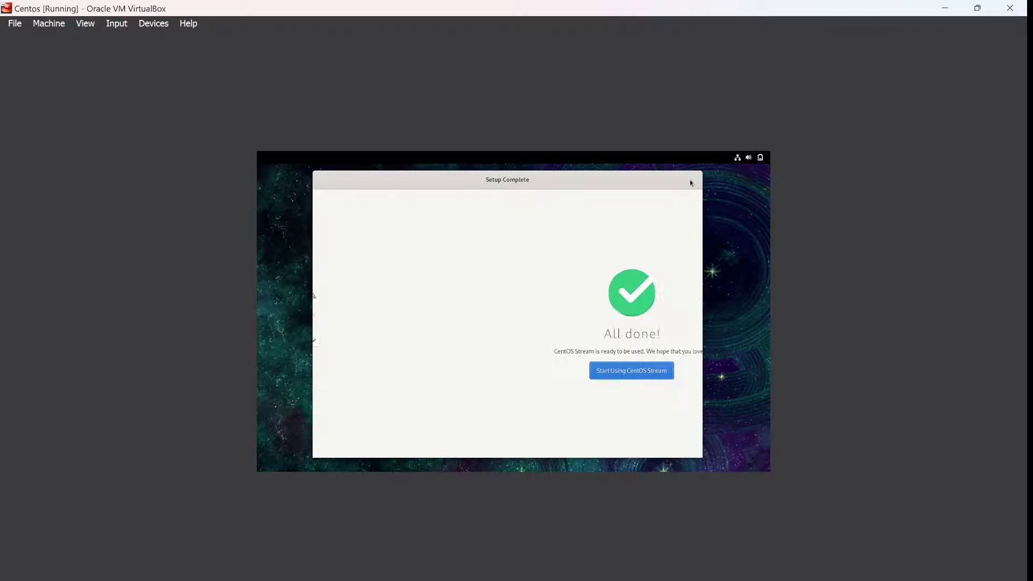
left_click(514, 377)
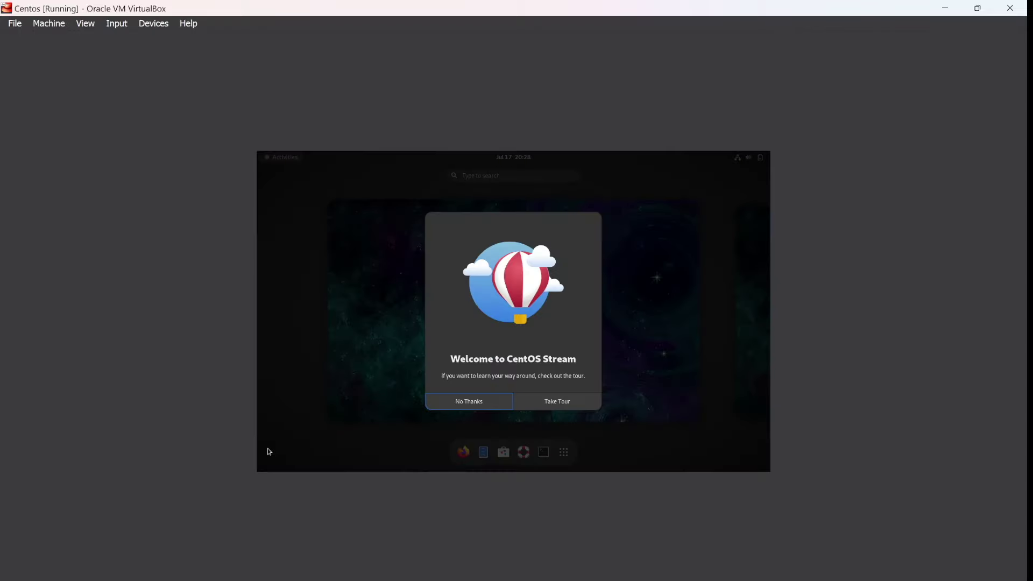
Step: Decline the welcome tour and launch Terminal from the applications overview
left_click(467, 402)
left_click(547, 353)
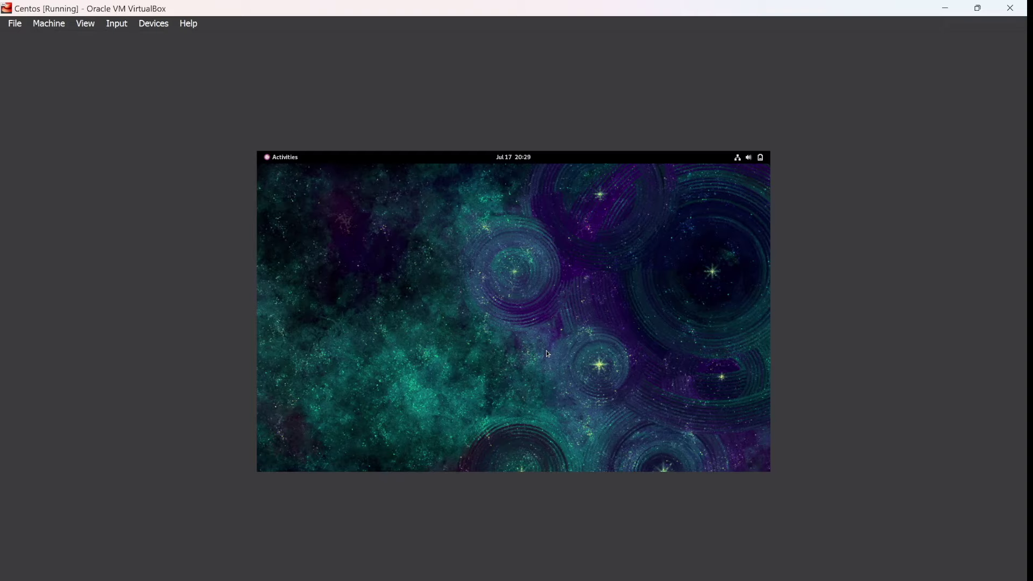
key("super")
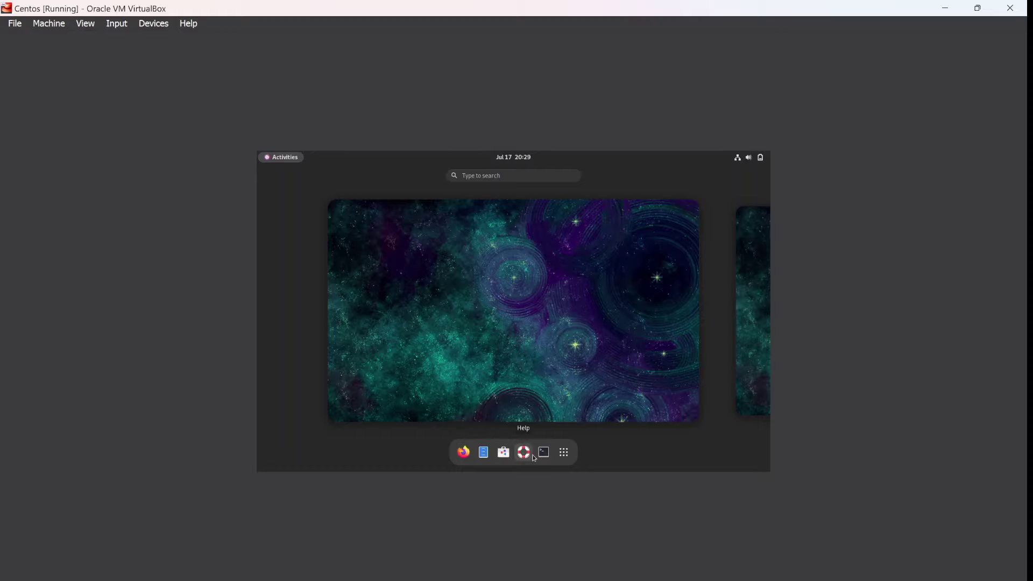
left_click(563, 454)
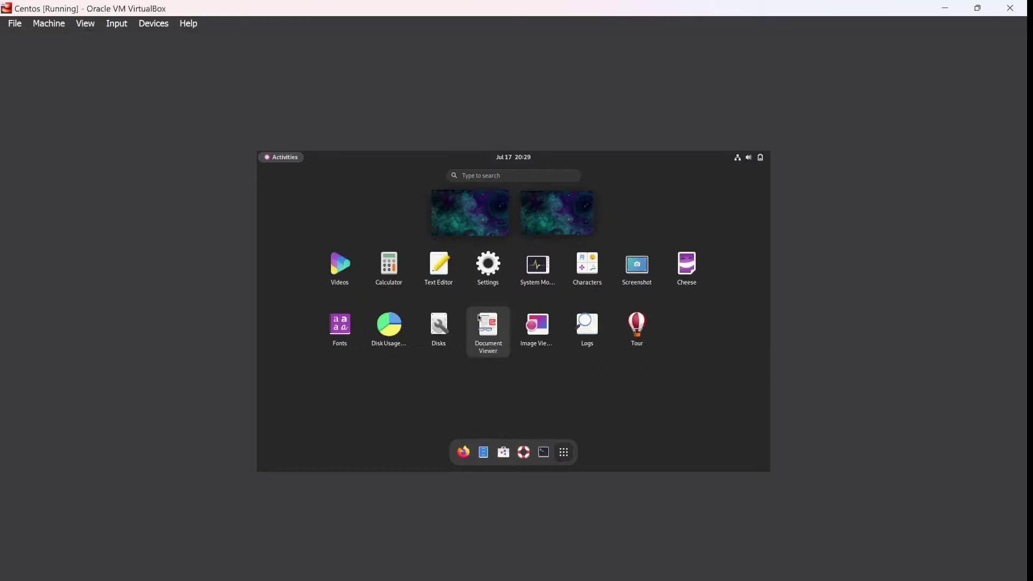
left_click(542, 452)
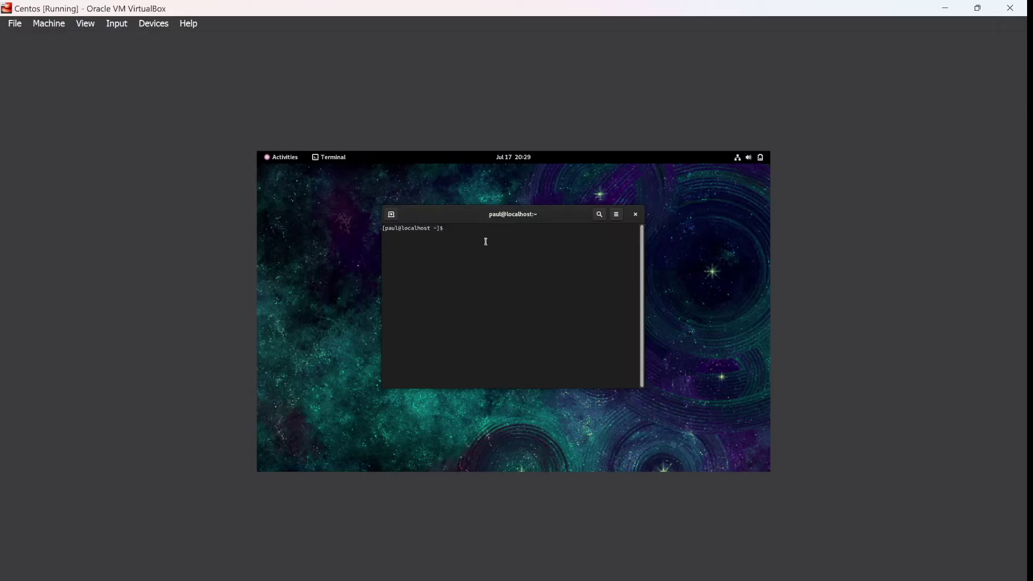
Step: Run ls and pwd in the terminal to list home folders and print the home path
type("ls")
key("Return")
type("pwd")
key("Return")
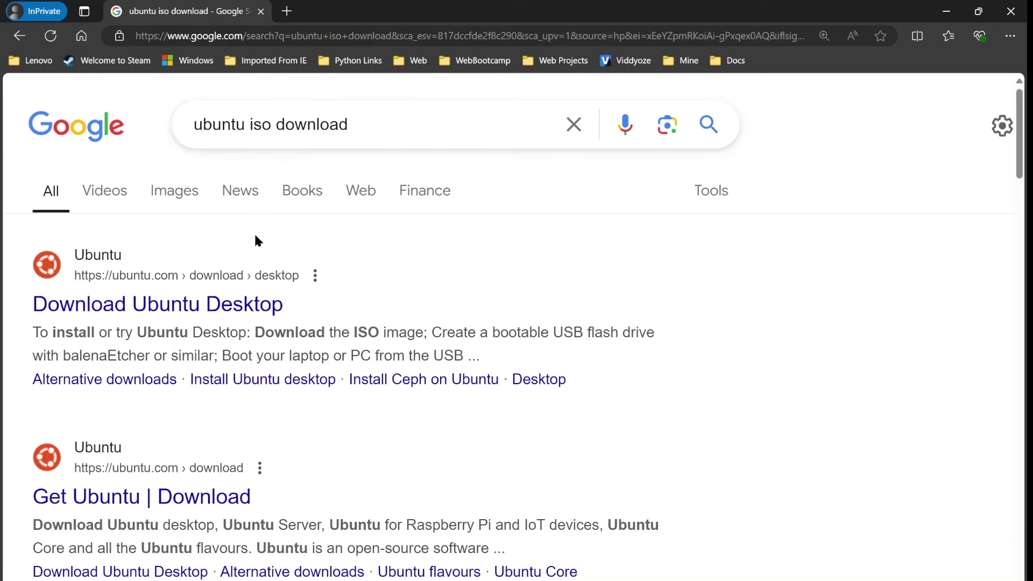
Step: Open the Download Ubuntu Desktop page and accept its cookies
left_click(187, 306)
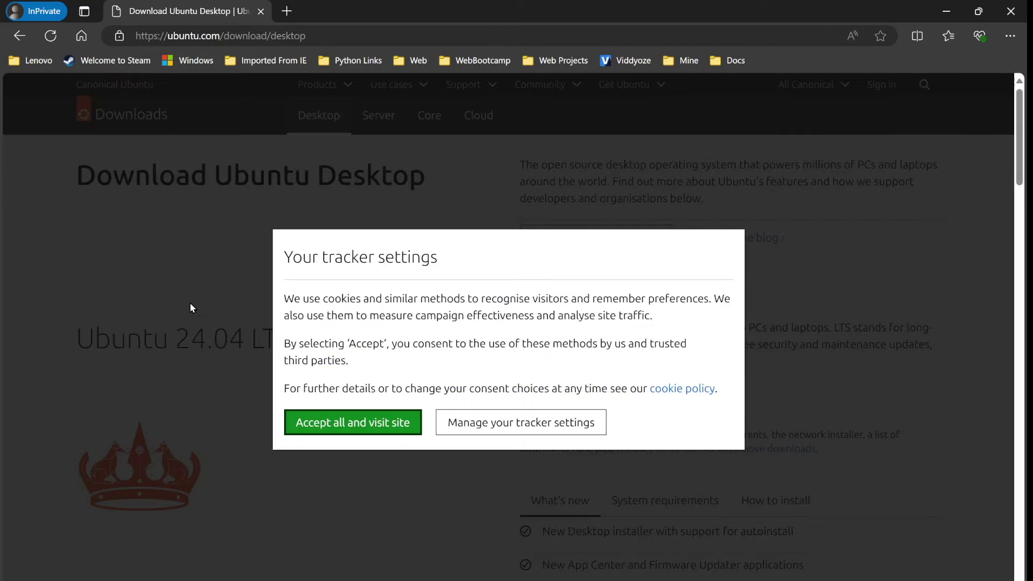
left_click(354, 434)
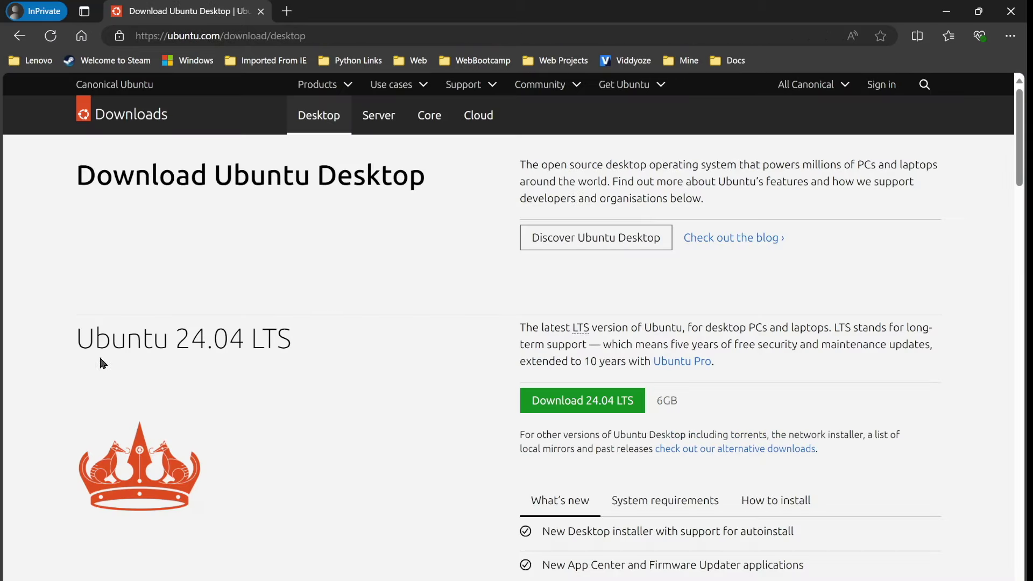
left_click_drag(79, 341, 325, 366)
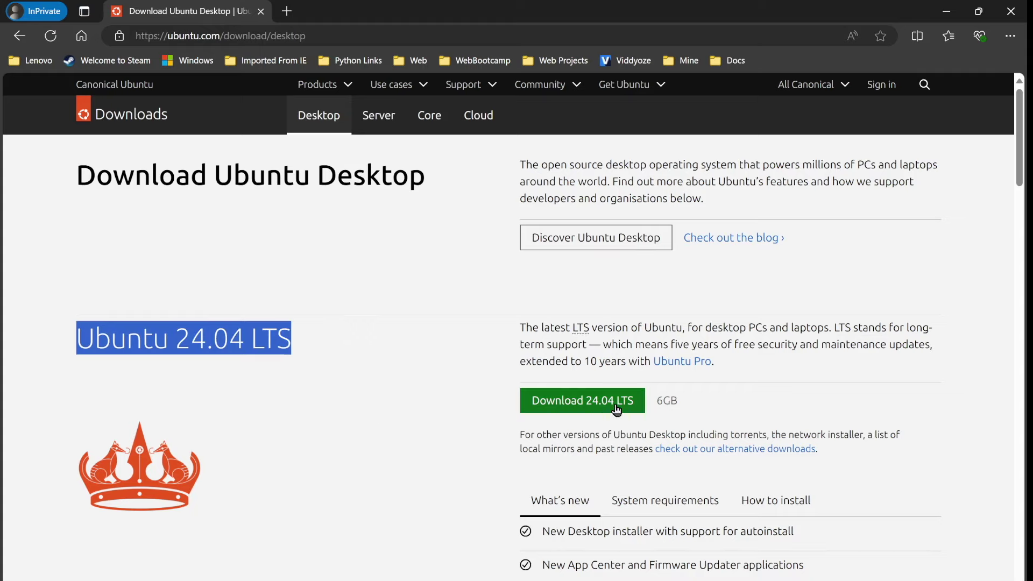
left_click(527, 580)
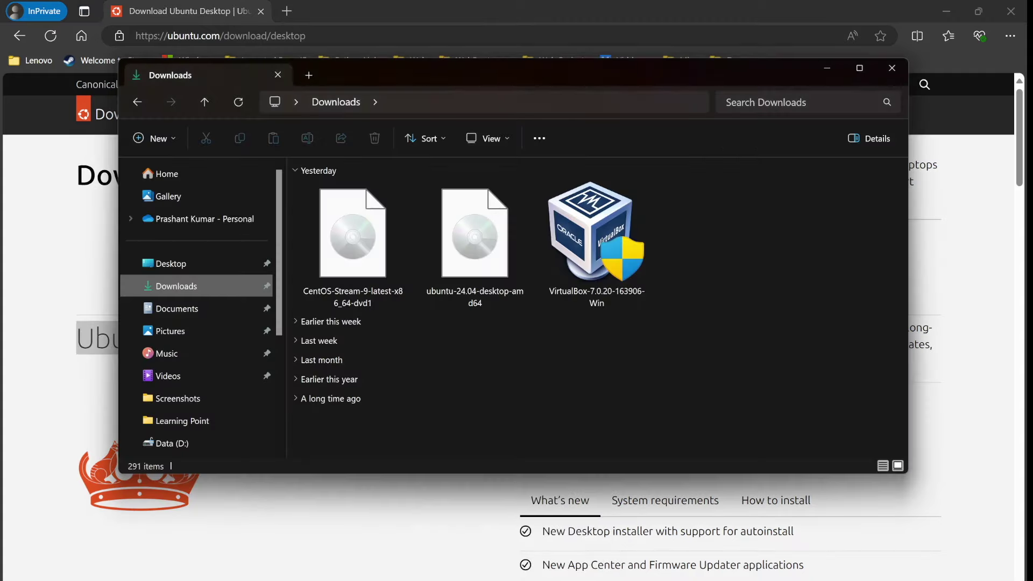
left_click(459, 561)
Step: Check Ubuntu 24.04's system requirements (4 GB memory, 25 GB disk), then return to VirtualBox Manager
left_click(671, 512)
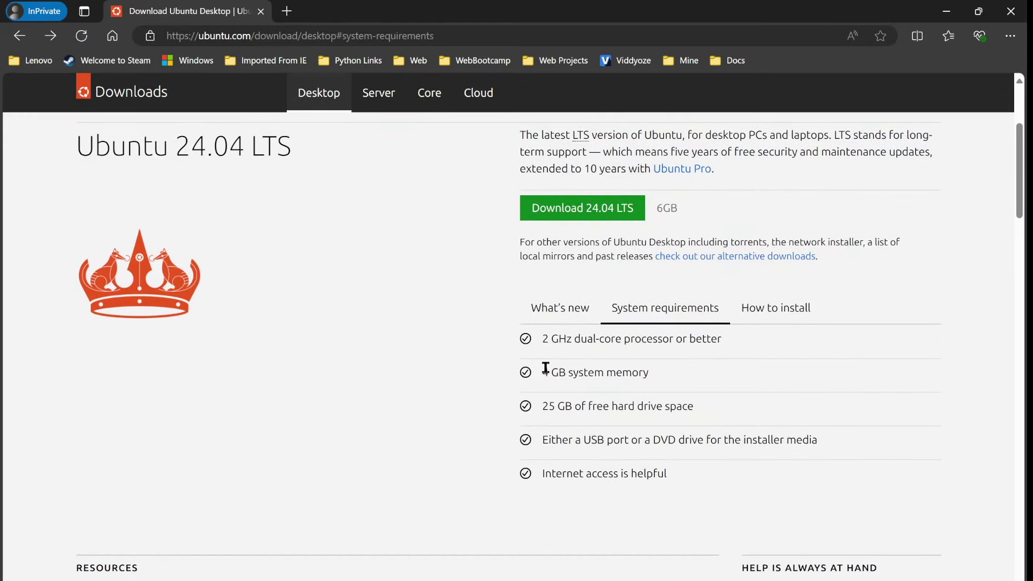
left_click_drag(545, 369, 677, 376)
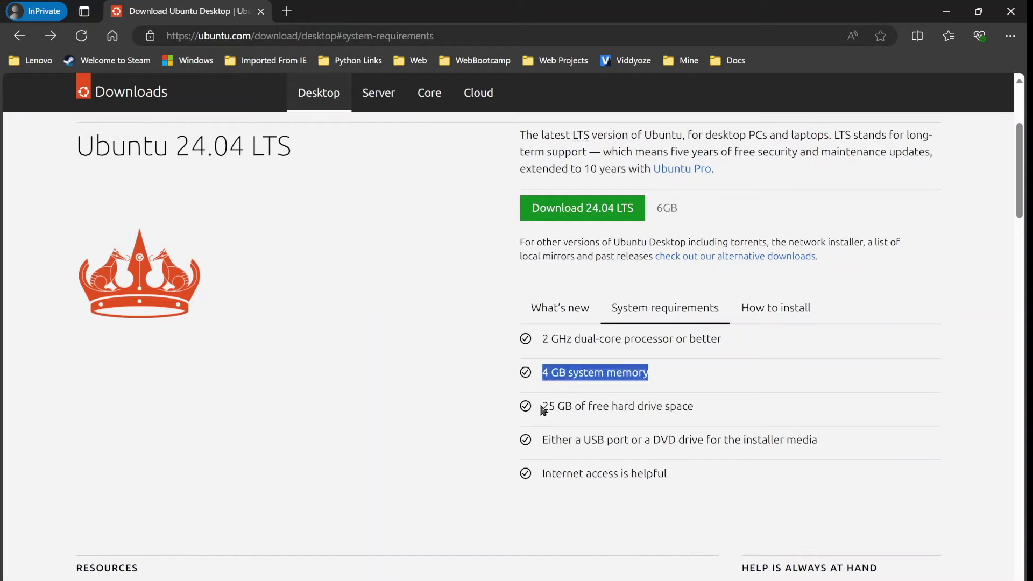
left_click_drag(543, 409, 745, 416)
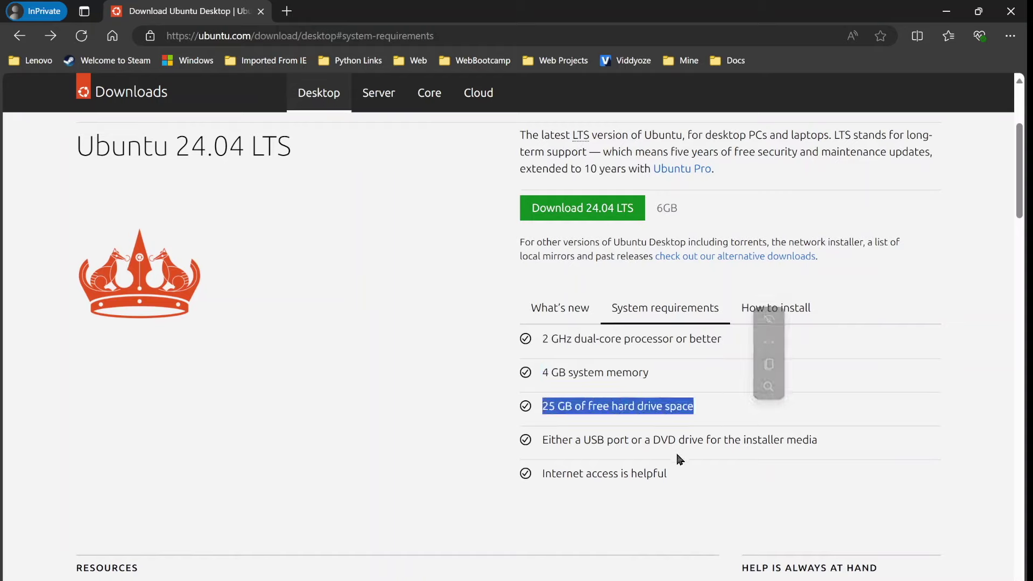
key("alt+Tab")
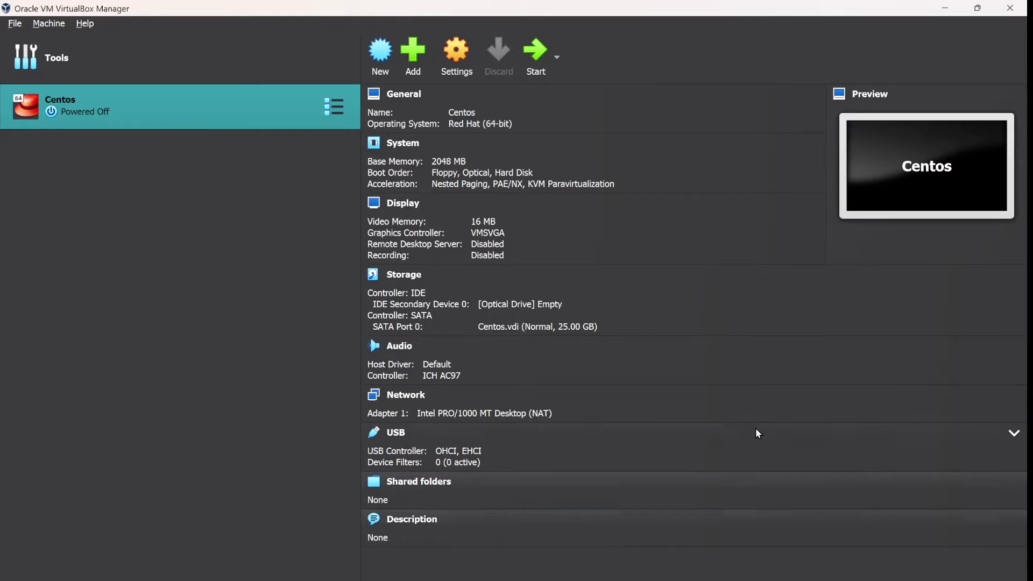
Step: Start a new virtual machine named Ubuntu stored in the D:\VirtualBox folder
left_click(381, 65)
type("Ubuntu")
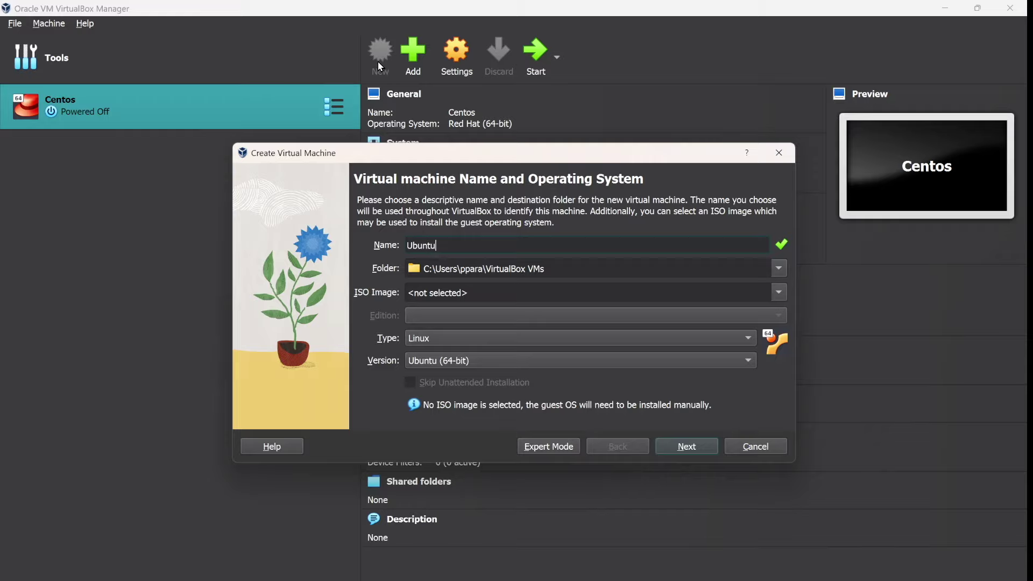
left_click(782, 272)
left_click(570, 302)
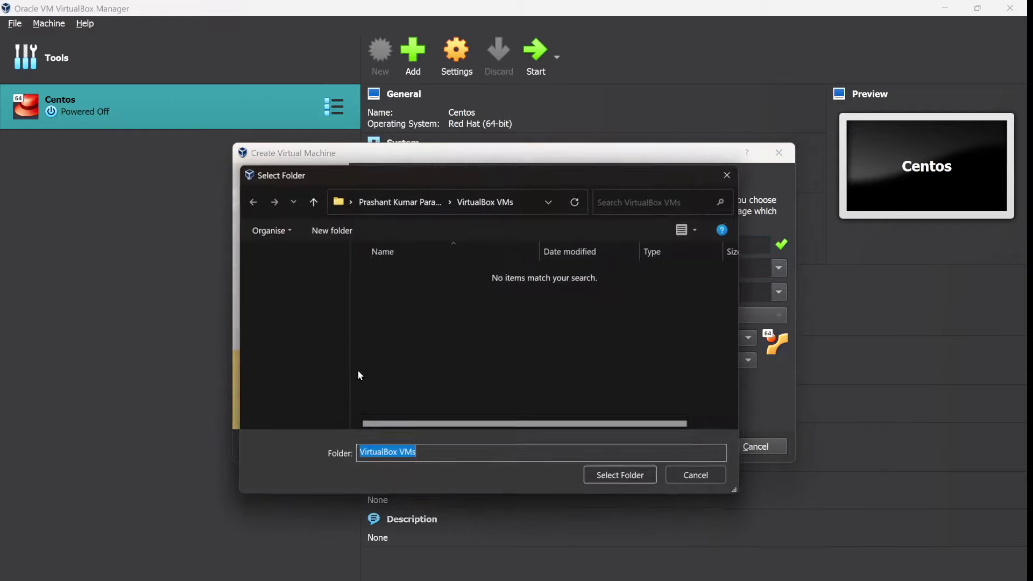
scroll(289, 346, "down", 5)
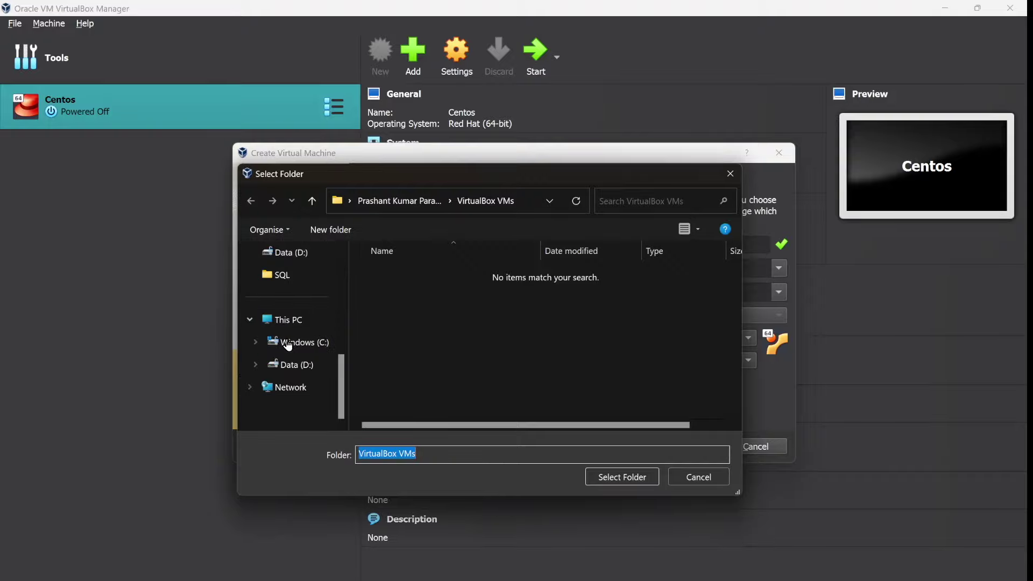
left_click(292, 365)
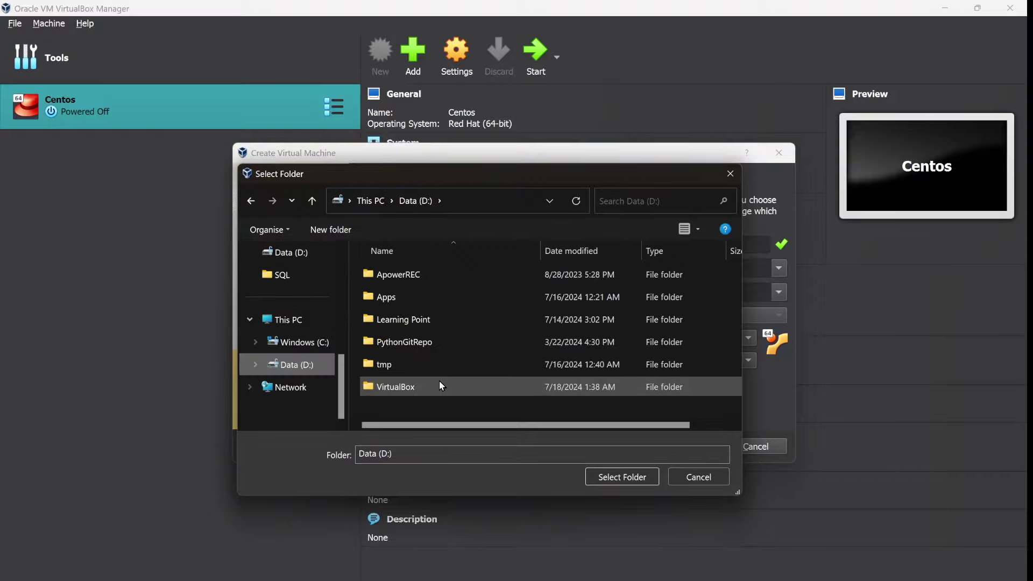
left_click(439, 385)
left_click(642, 477)
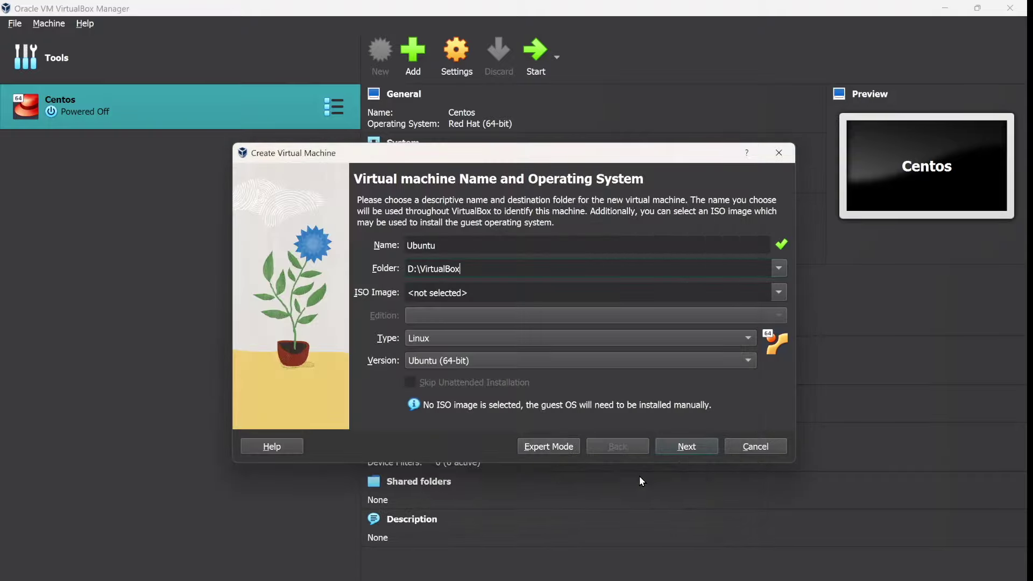
Step: Choose ubuntu-24.04-desktop-amd64.iso as the VM's ISO image
left_click(776, 292)
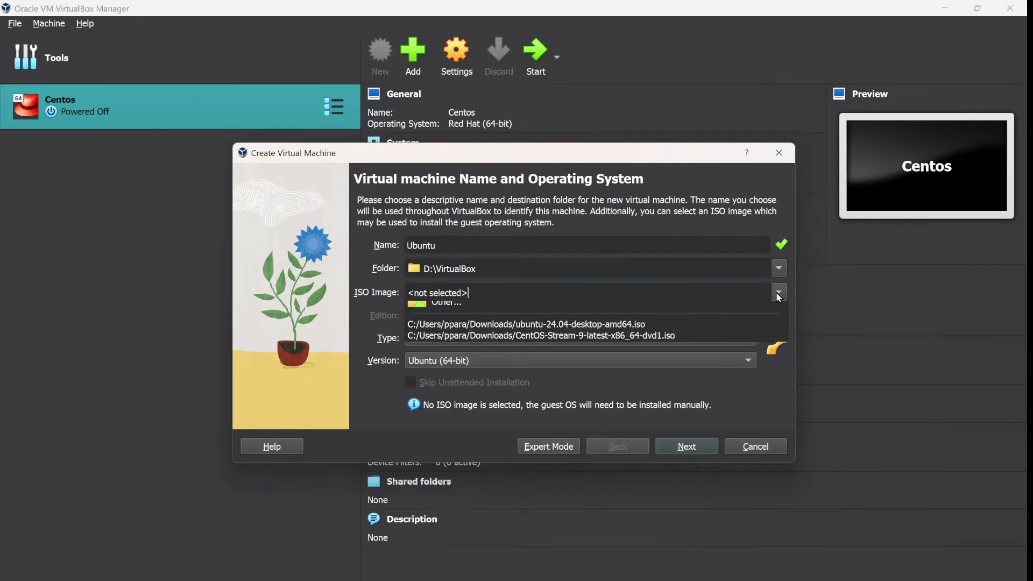
left_click(654, 319)
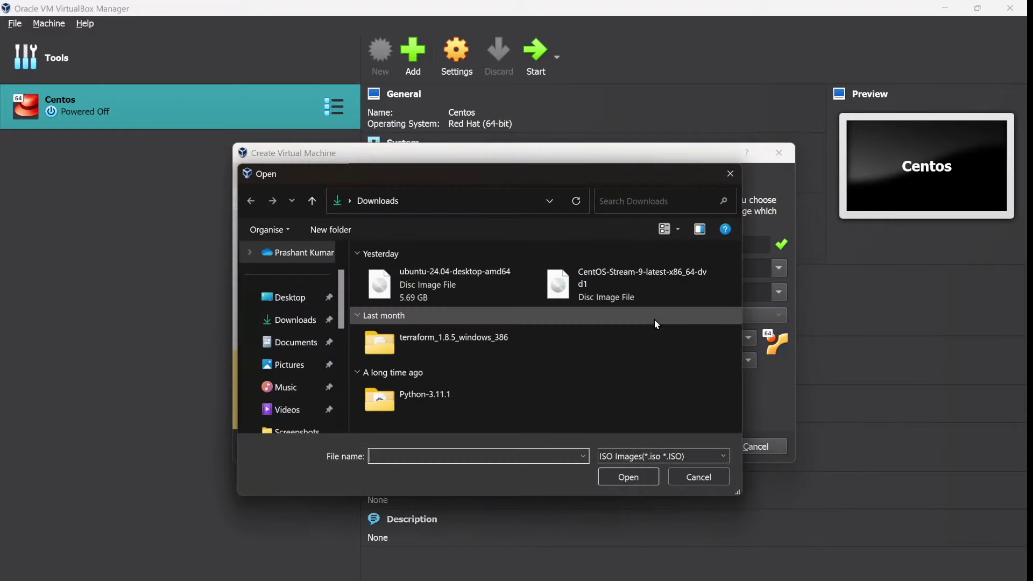
left_click(465, 286)
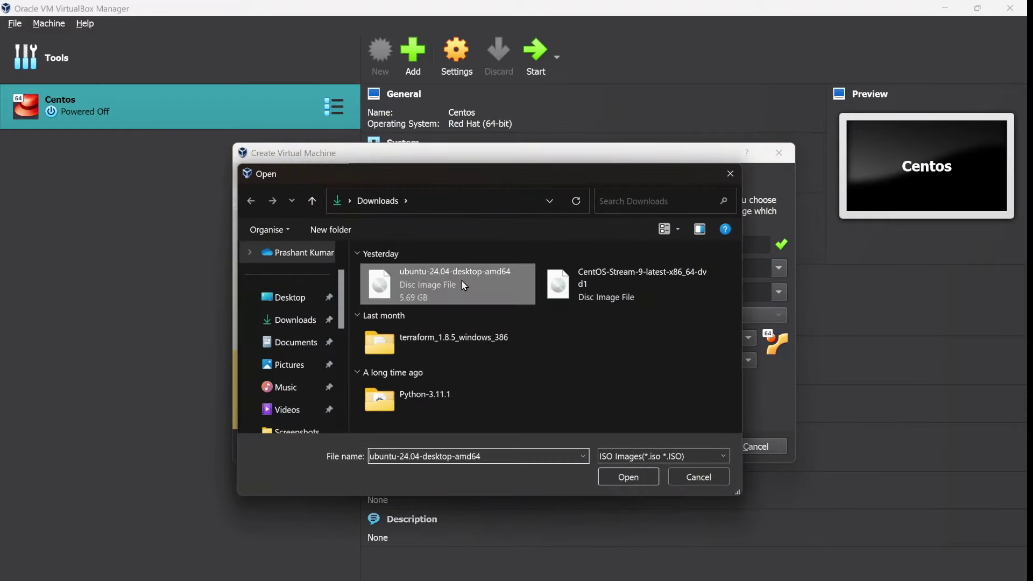
left_click(648, 478)
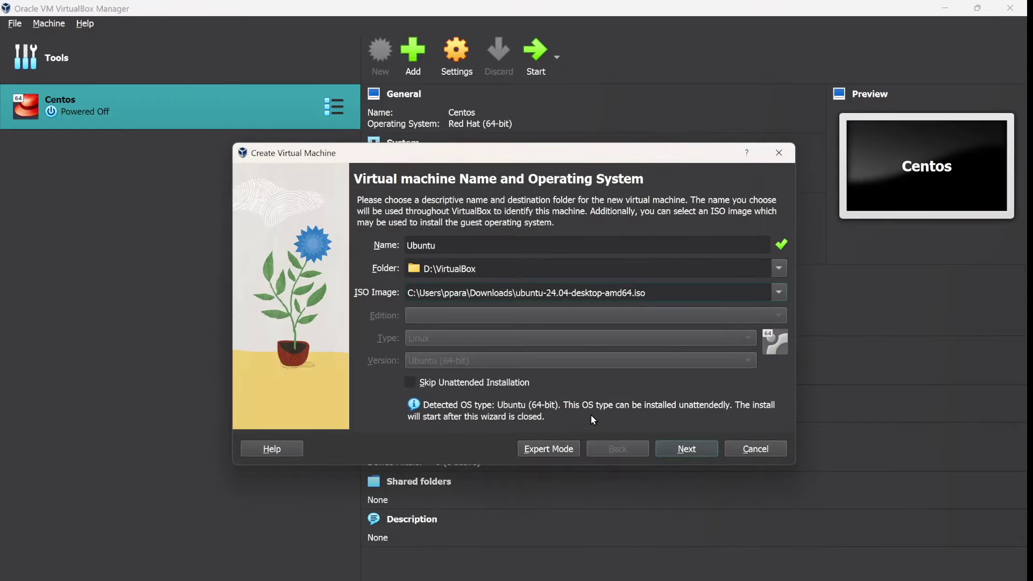
left_click(687, 449)
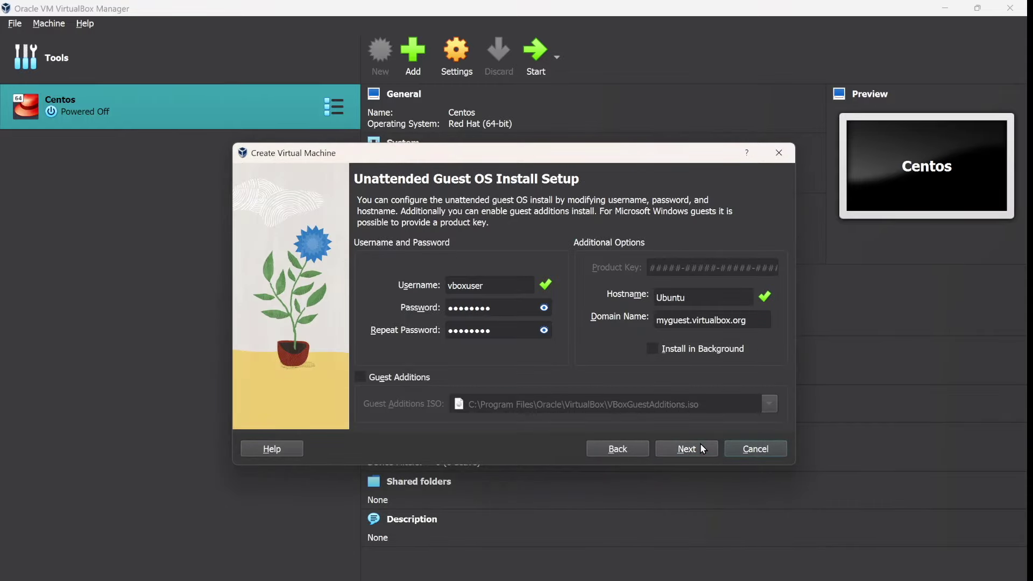
Step: Review the unattended install's default passwords, briefly showing them as plain text
left_click(703, 449)
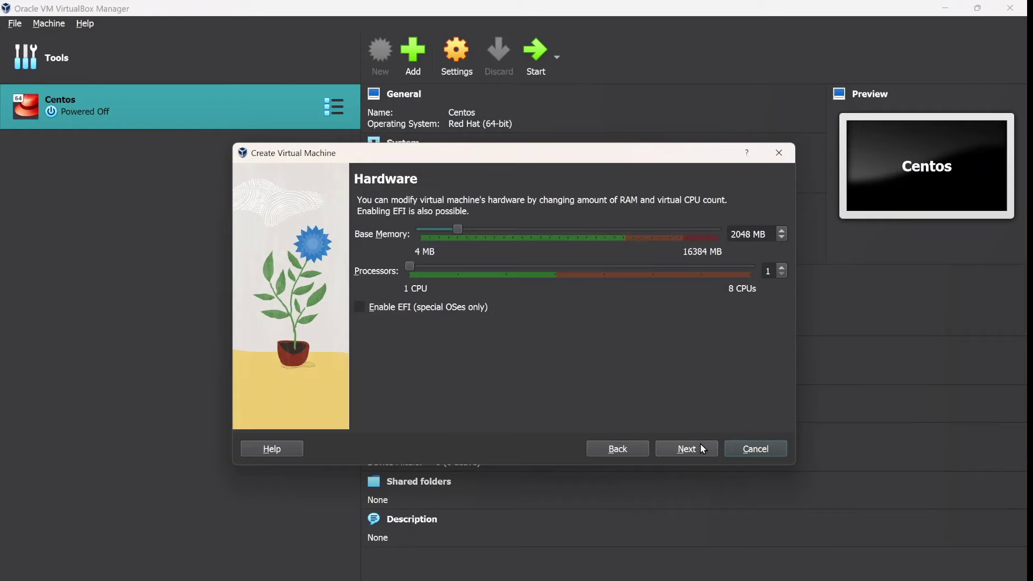
left_click(628, 442)
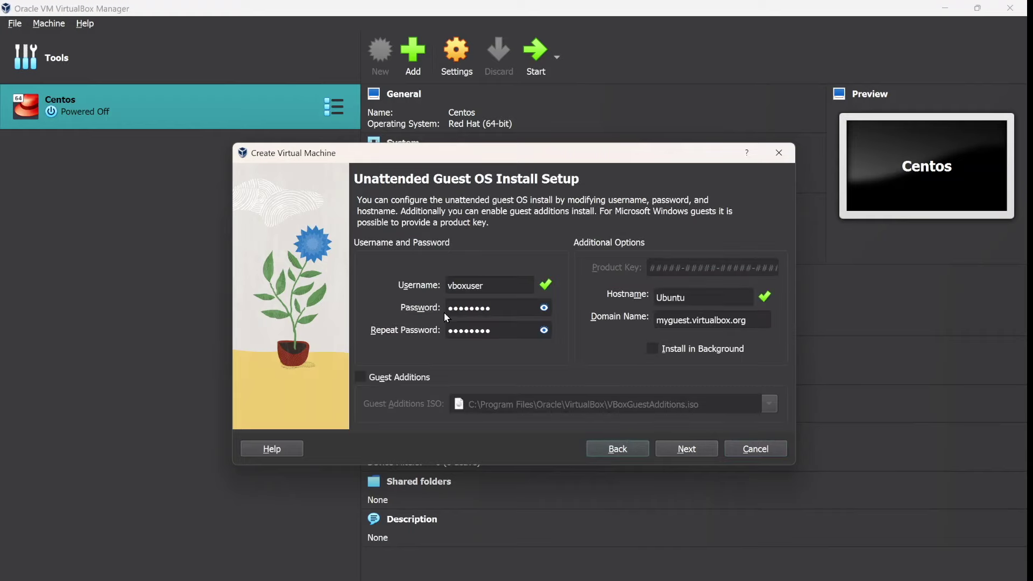
left_click(544, 308)
left_click(545, 311)
Step: Give the Ubuntu VM 4096 MB base memory and a 25 GB disk, and create it
left_click(687, 449)
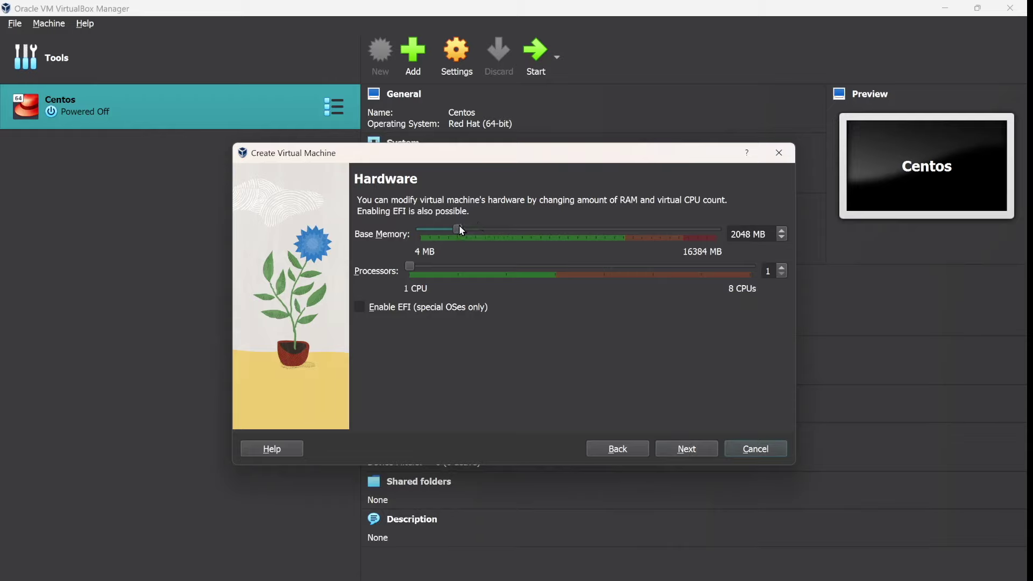
left_click_drag(462, 231, 499, 235)
double_click(741, 233)
left_click(697, 453)
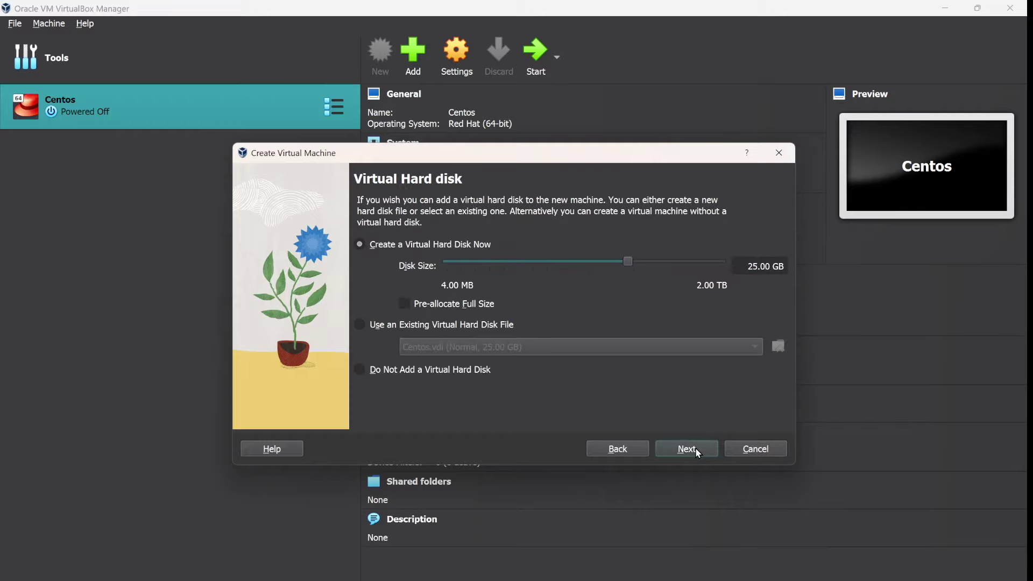
left_click(689, 450)
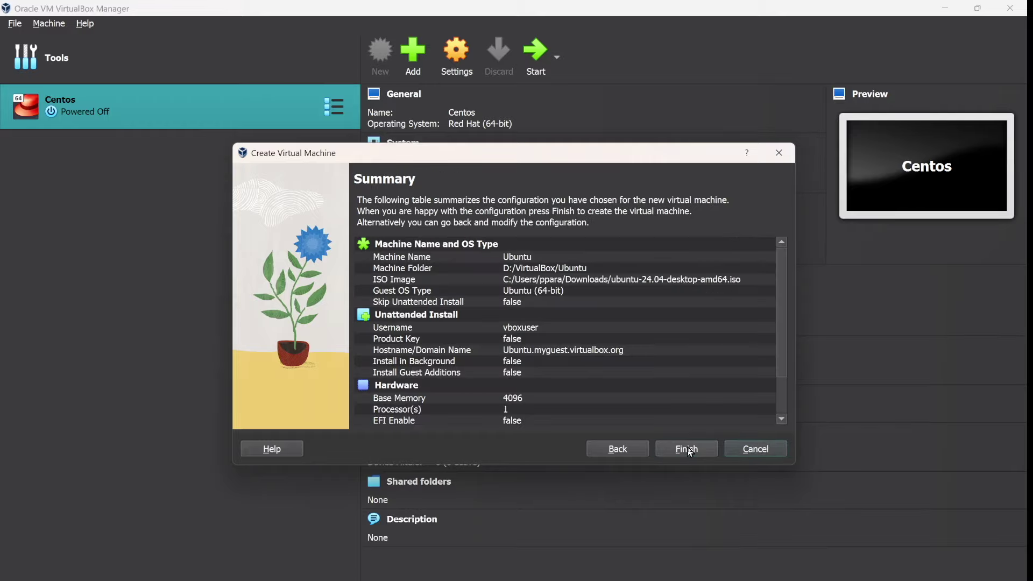
left_click(689, 449)
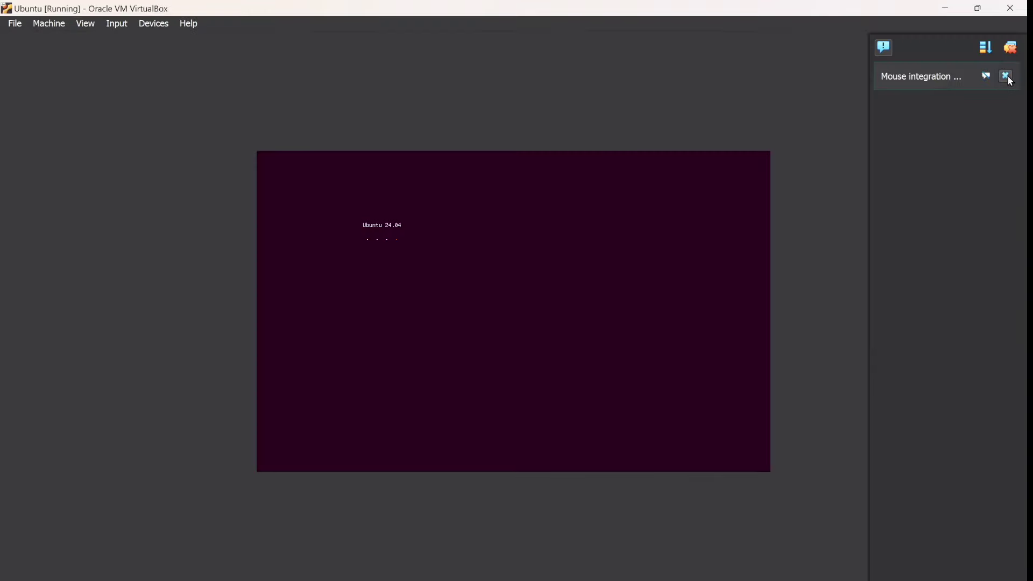
Step: Dismiss the mouse integration notification while the Ubuntu installer loads
left_click(1007, 77)
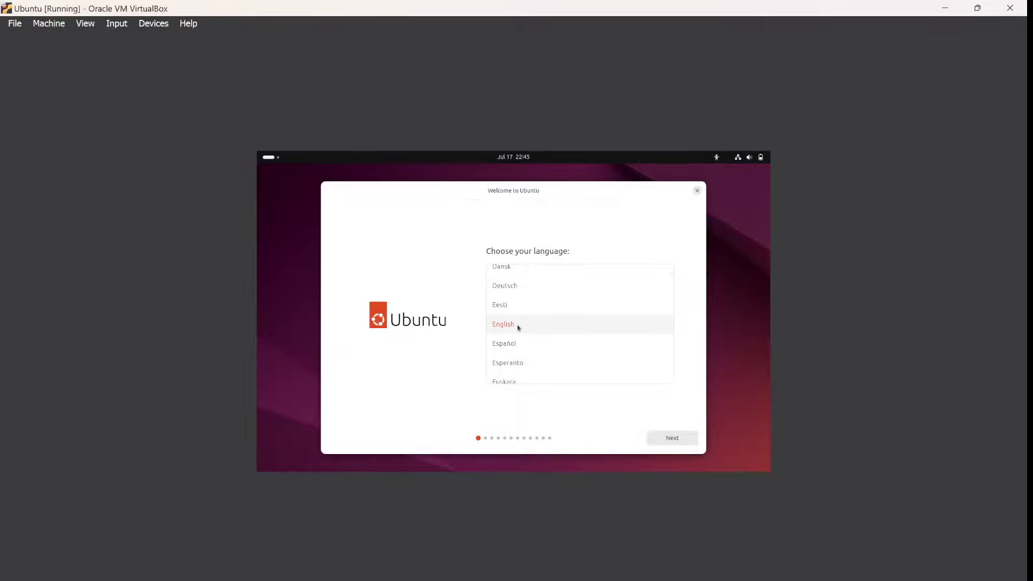
Step: Accept installer defaults: English, accessibility, keyboard, wired connection, skip update, default apps, erase disk
left_click(689, 441)
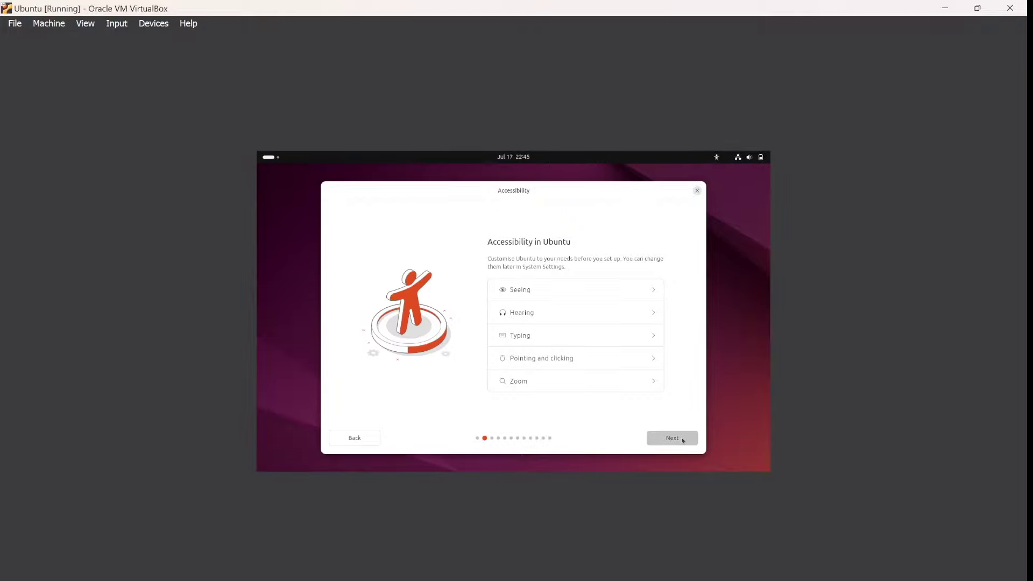
left_click(682, 440)
left_click(682, 439)
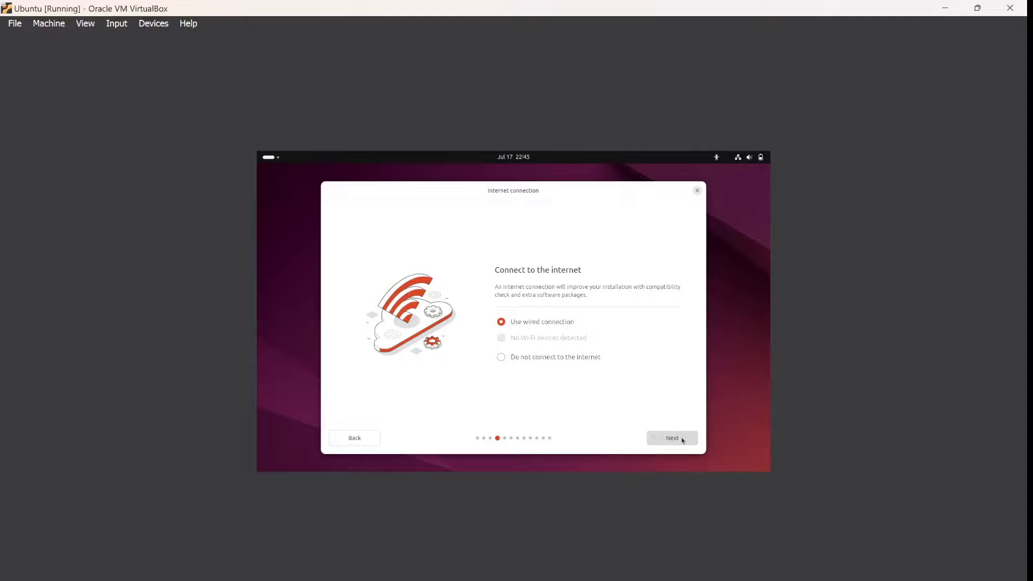
left_click(683, 440)
left_click(681, 438)
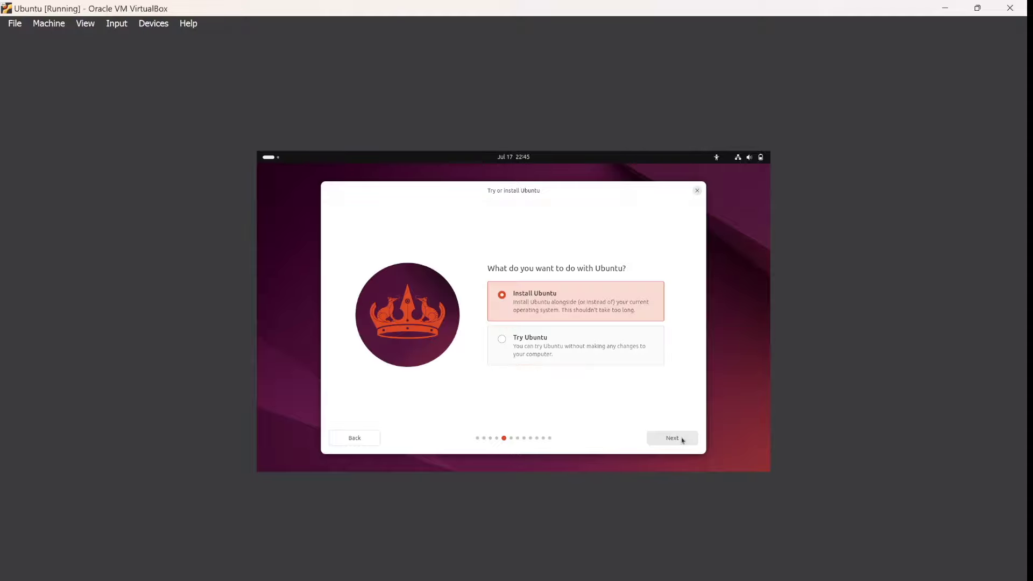
left_click(681, 437)
left_click(681, 437)
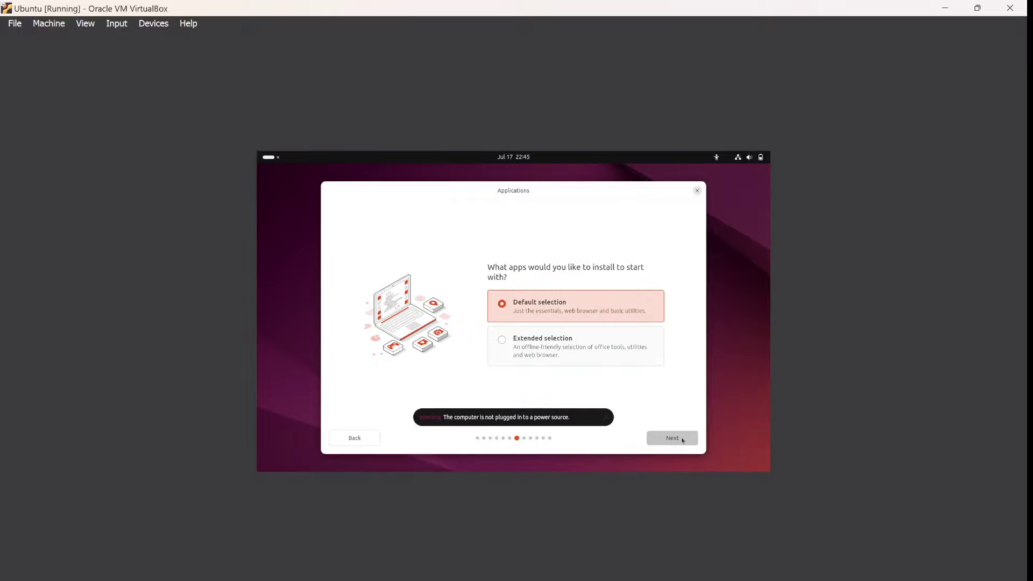
left_click(681, 438)
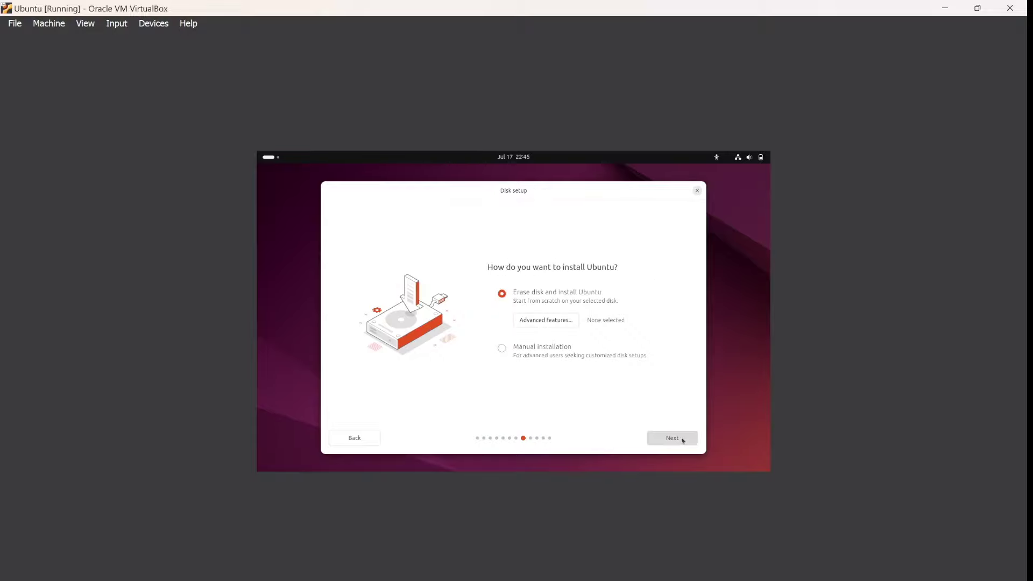
left_click(682, 437)
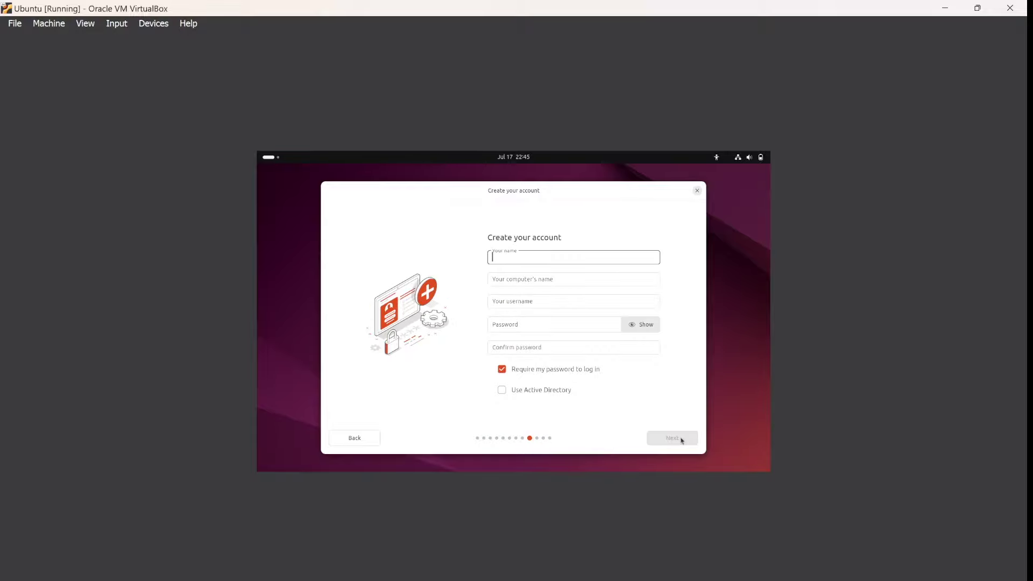
Step: Fill in the user's name, computer name and password, and submit the account details
key("Tab")
key("Tab")
key("Tab")
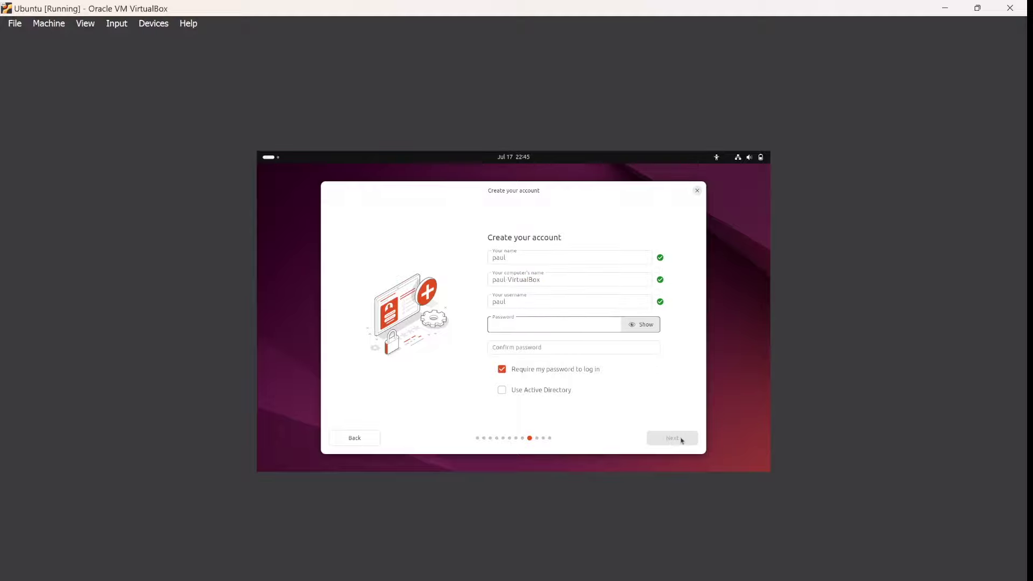
key("Tab")
key("Tab")
left_click(639, 365)
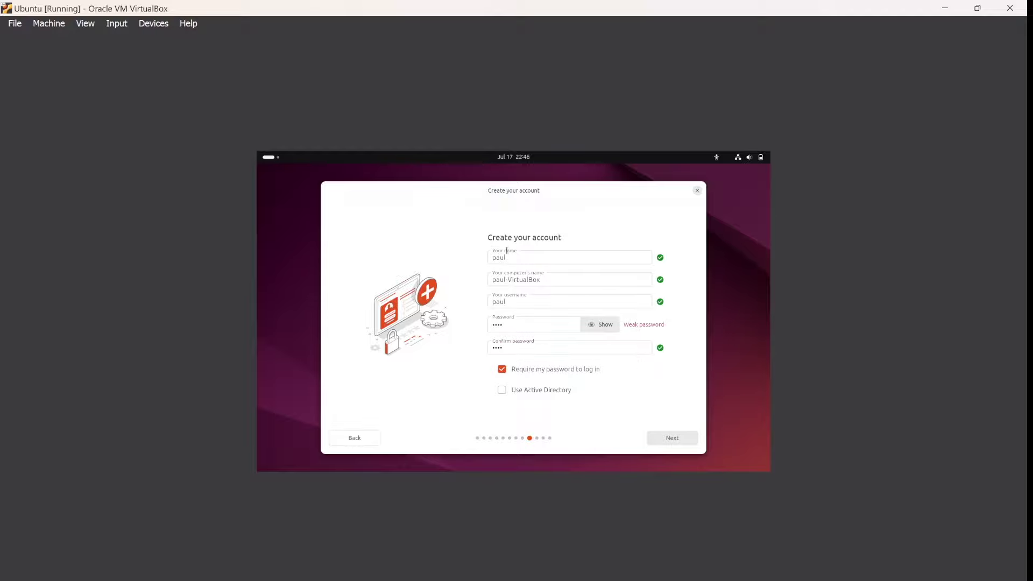
left_click(683, 441)
Step: Accept Europe/Bucharest as the timezone and start the Ubuntu installation
left_click(684, 443)
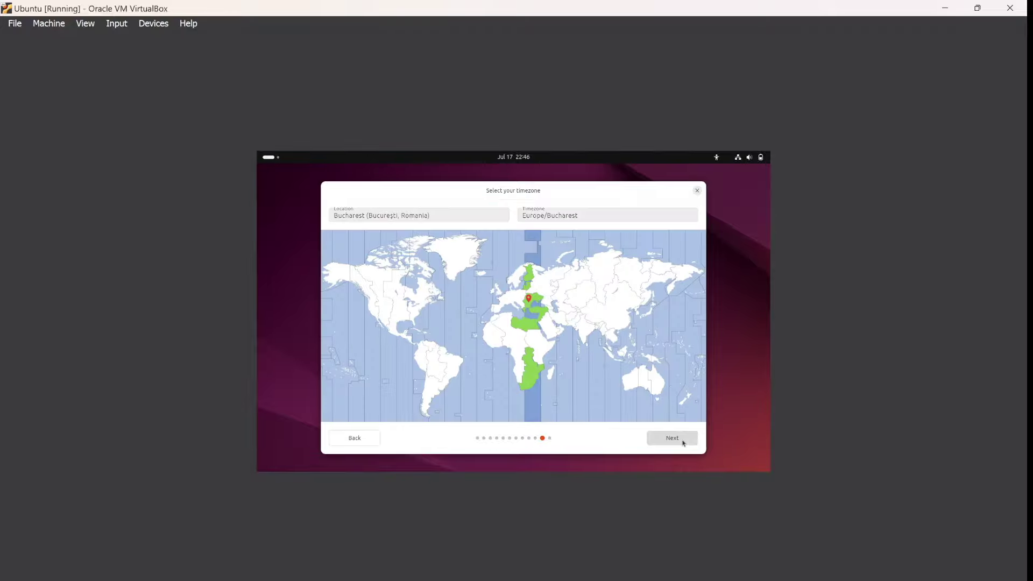
left_click(684, 443)
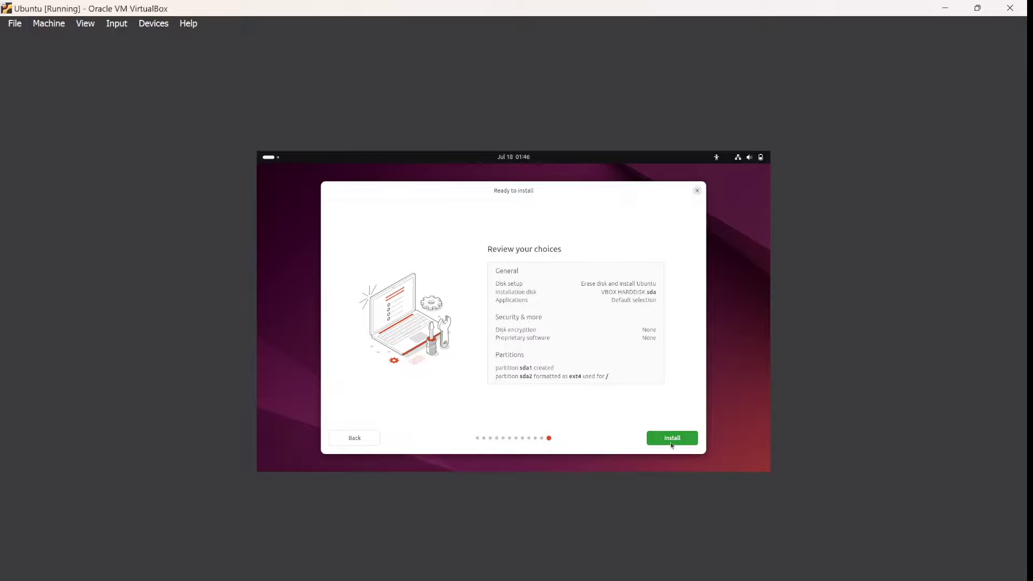
left_click(677, 440)
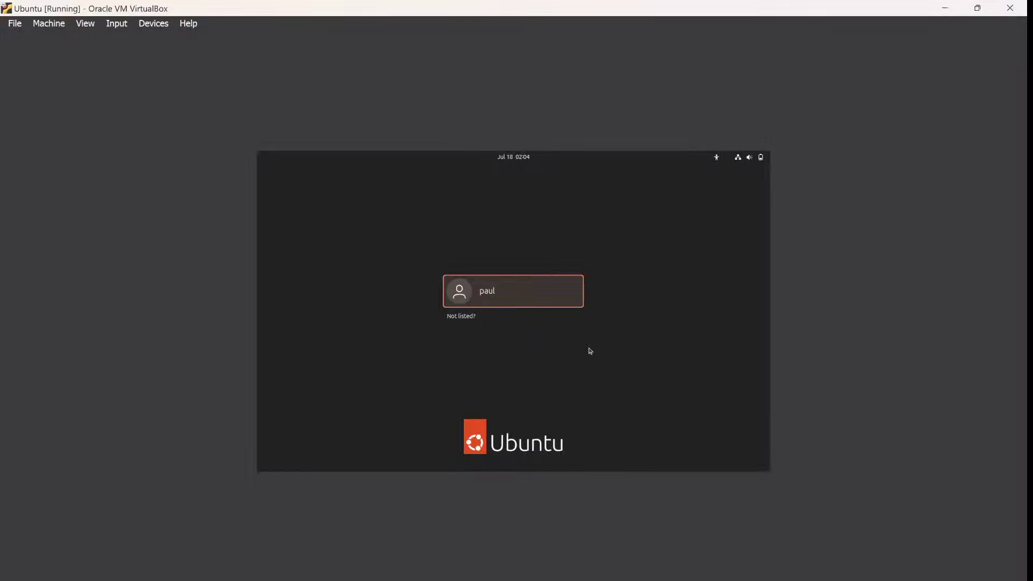
Step: Select the new user at the Ubuntu login screen and submit the account password
left_click(513, 295)
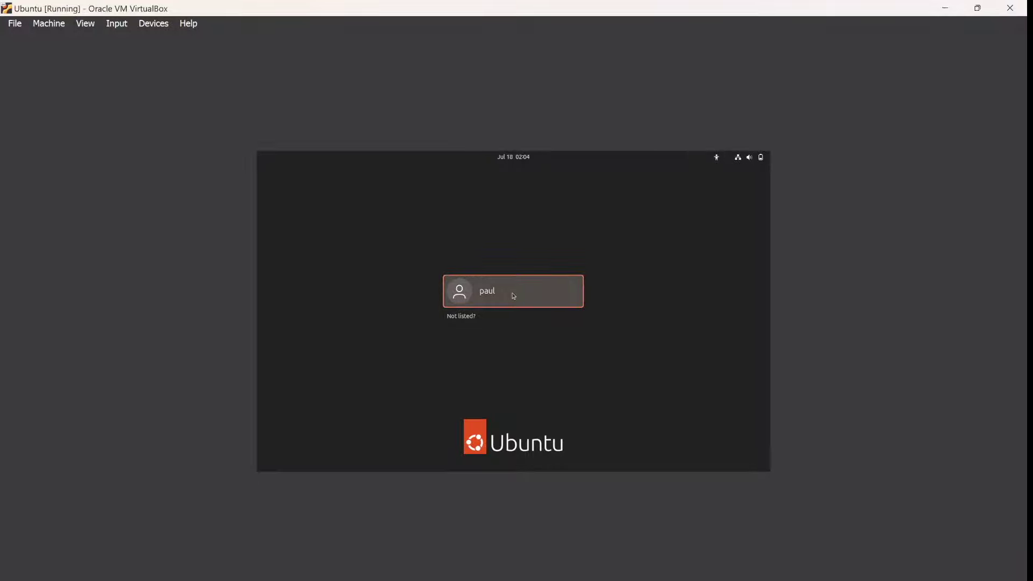
type("p")
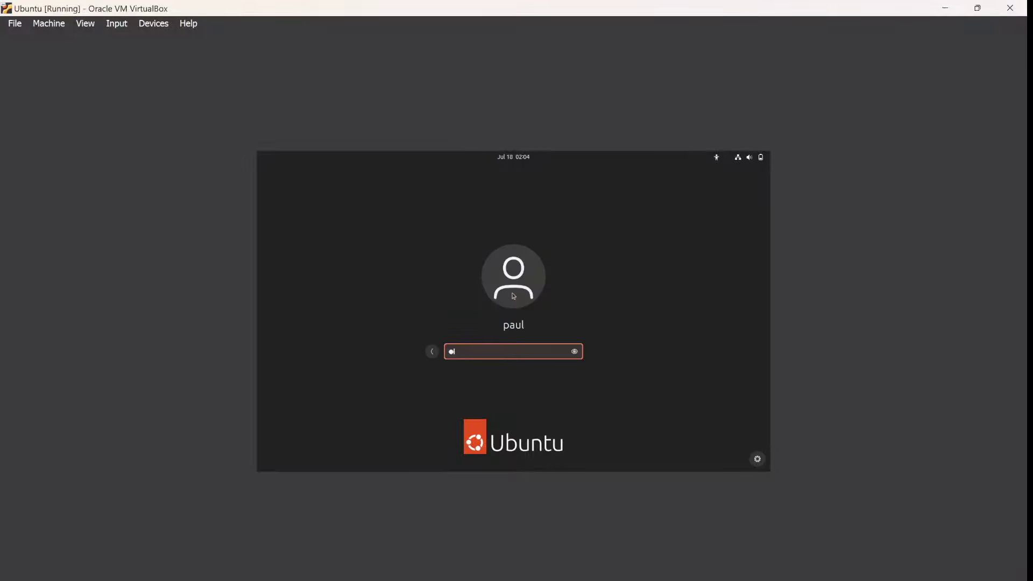
key("BackSpace")
type("••••")
key("Return")
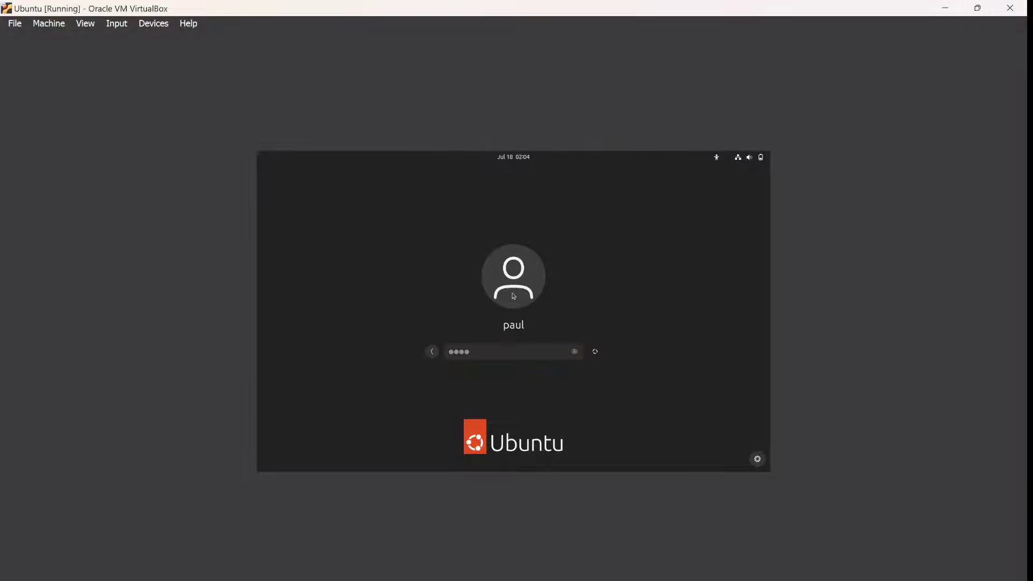